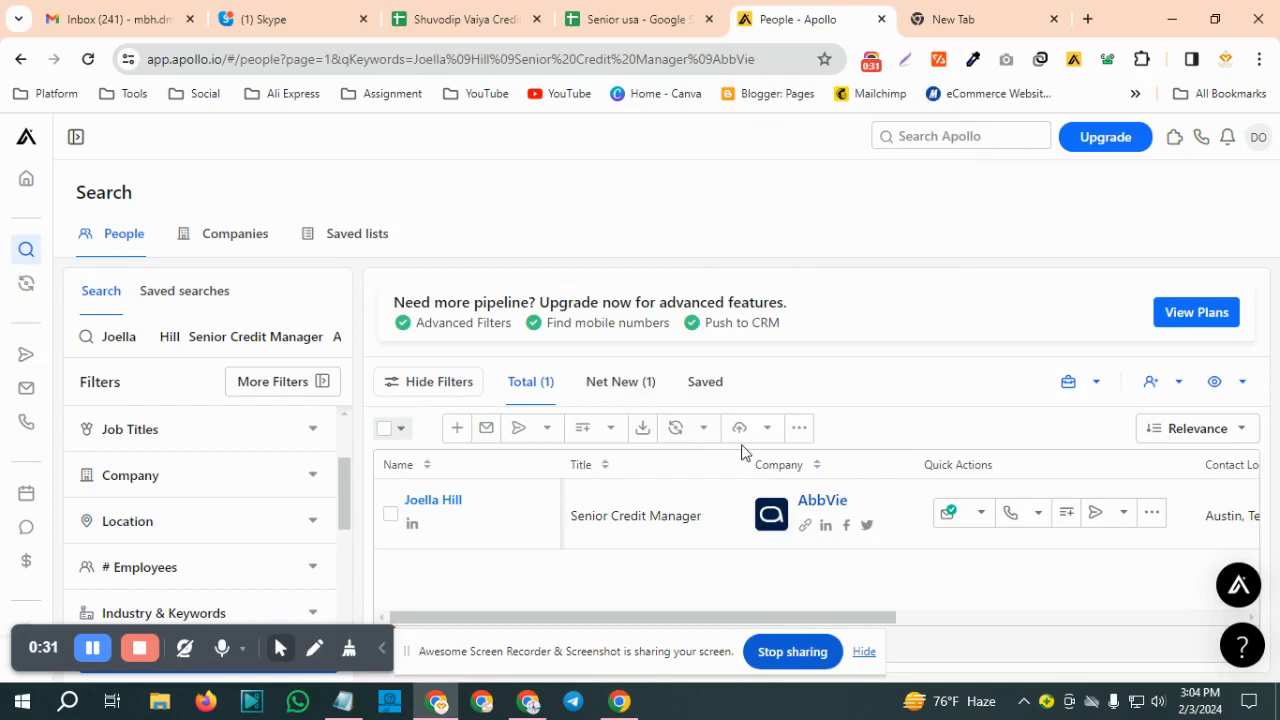
Copy the name, title and company cells A164:D164 from the Senior usa sheet and search Apollo people with them
click(645, 22)
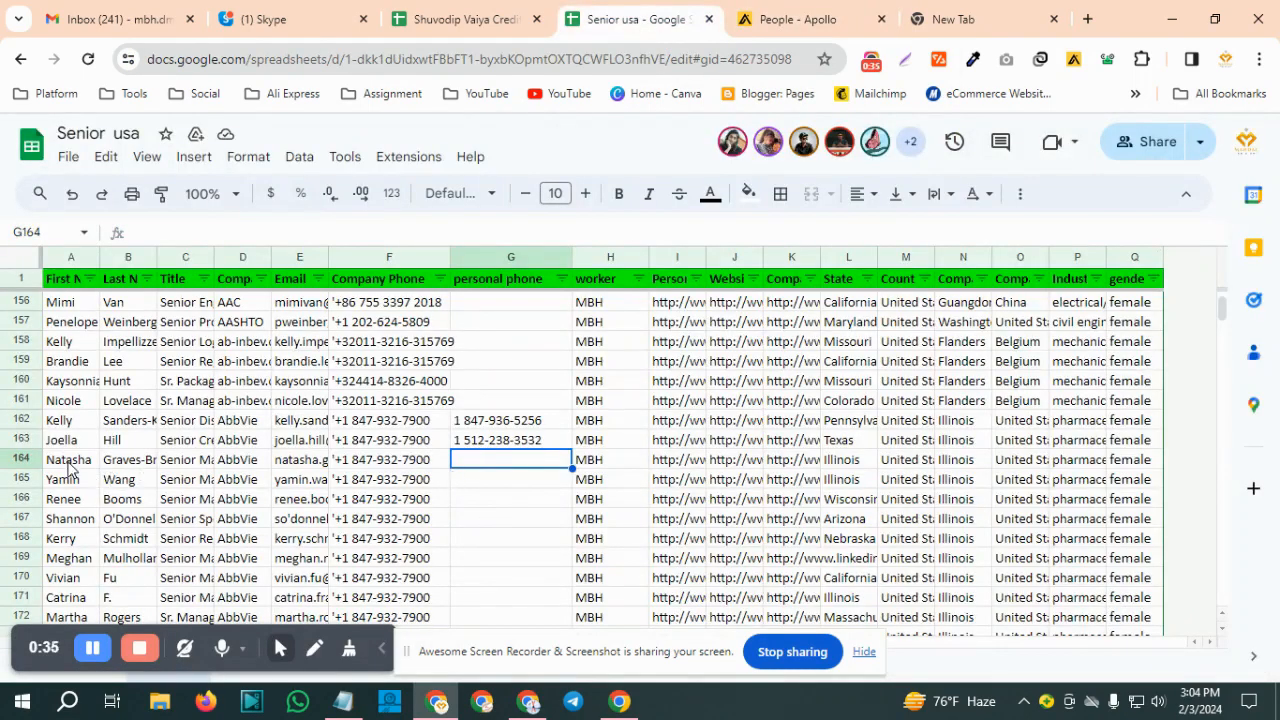
drag(68, 468, 243, 458)
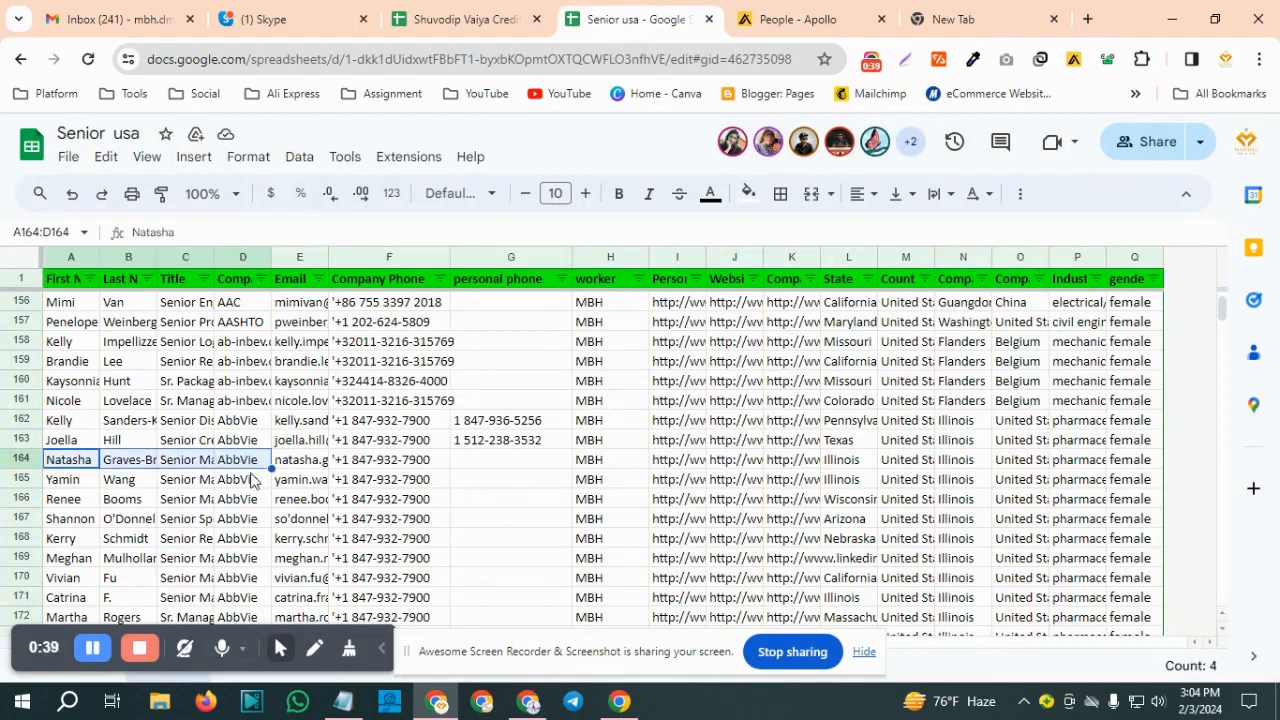
key(ctrl+c)
click(815, 20)
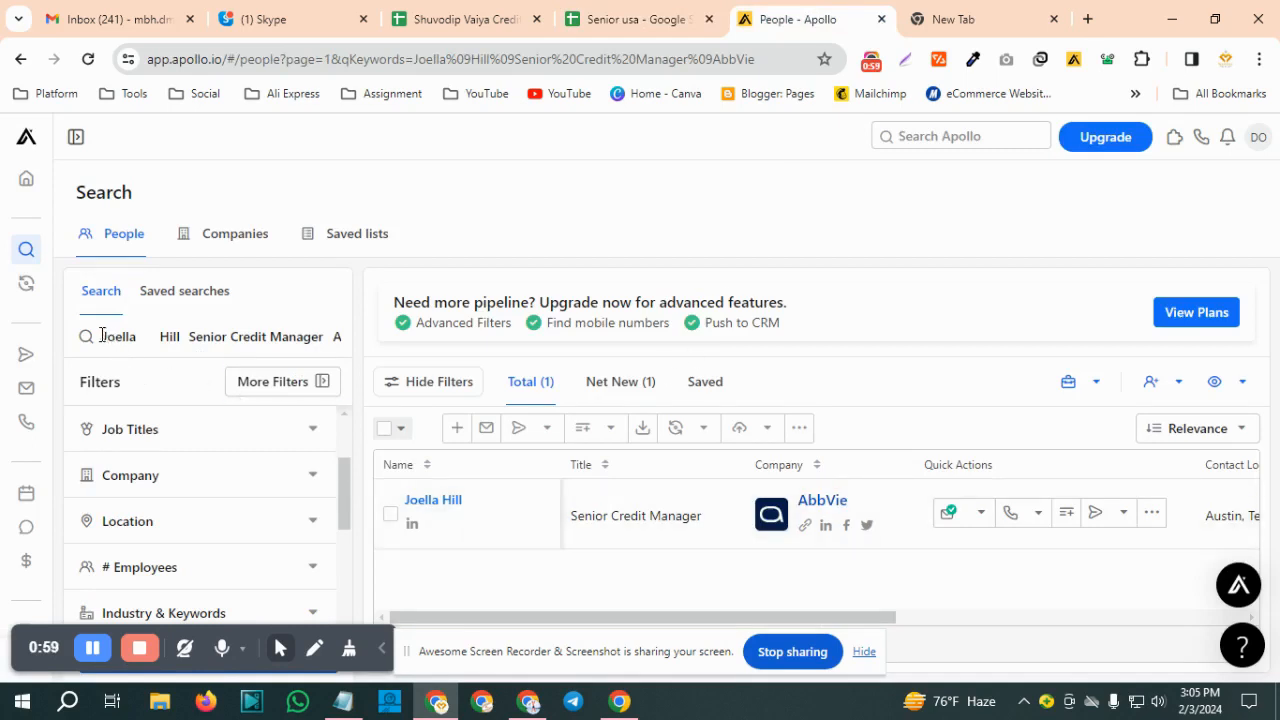
drag(102, 336, 352, 333)
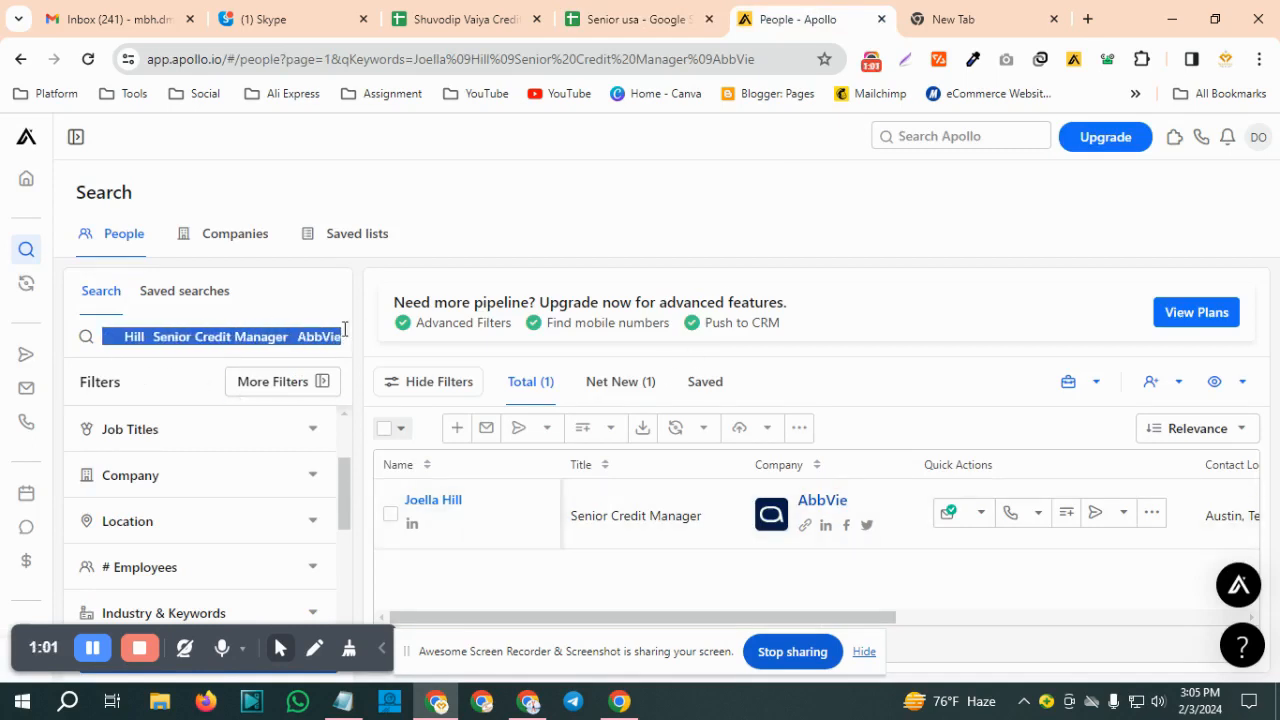
key(ctrl+v)
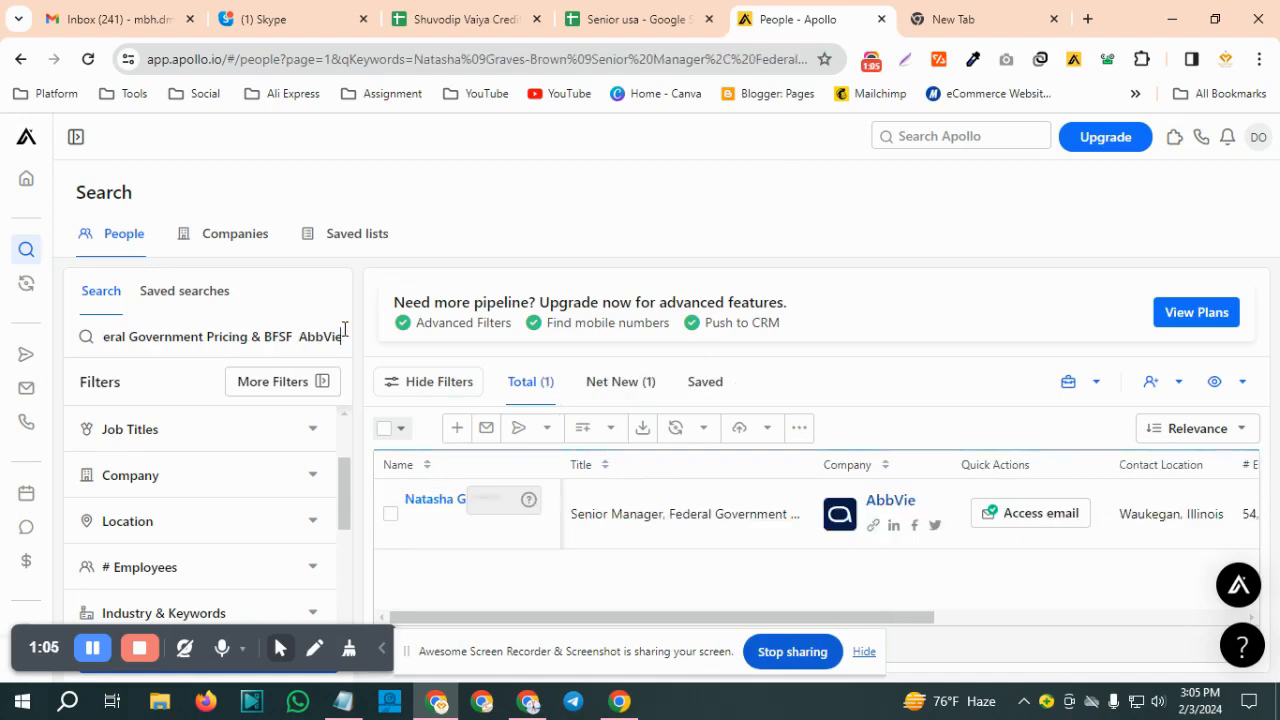
Access the row 164 contact's email, request the direct dial, and copy the number labelled Mobile Number (Other)
click(1033, 520)
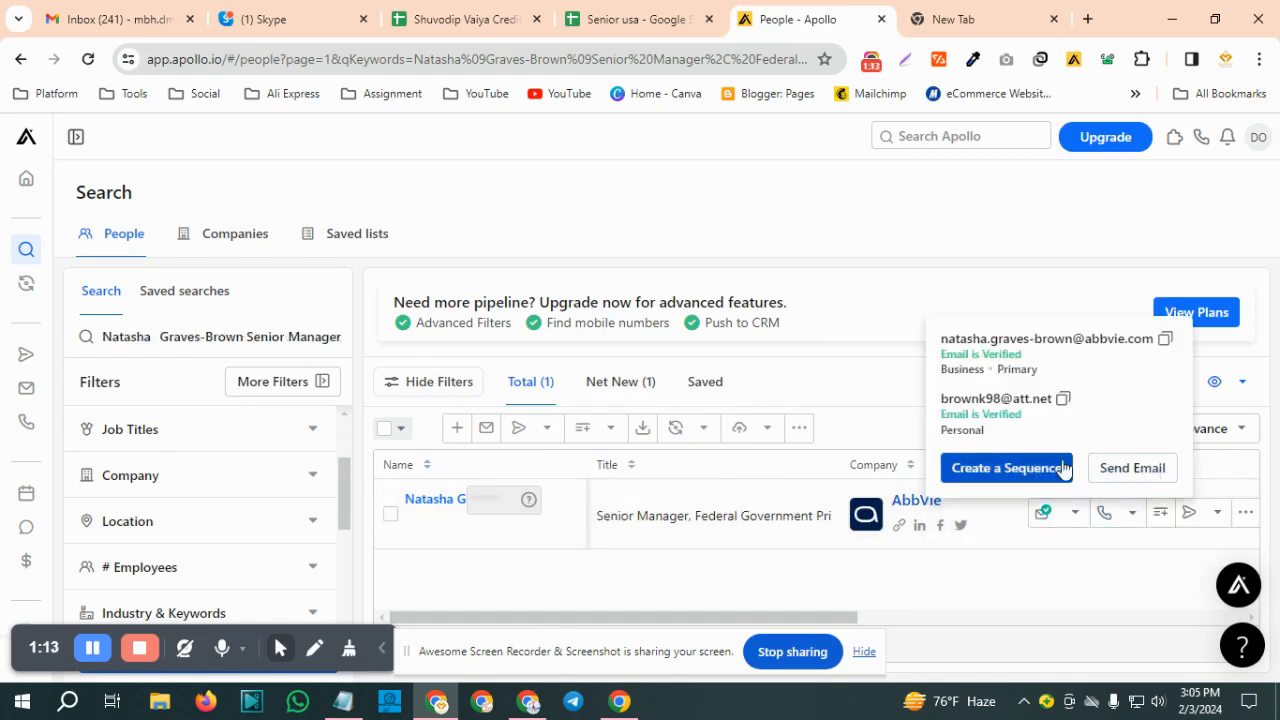
click(1128, 514)
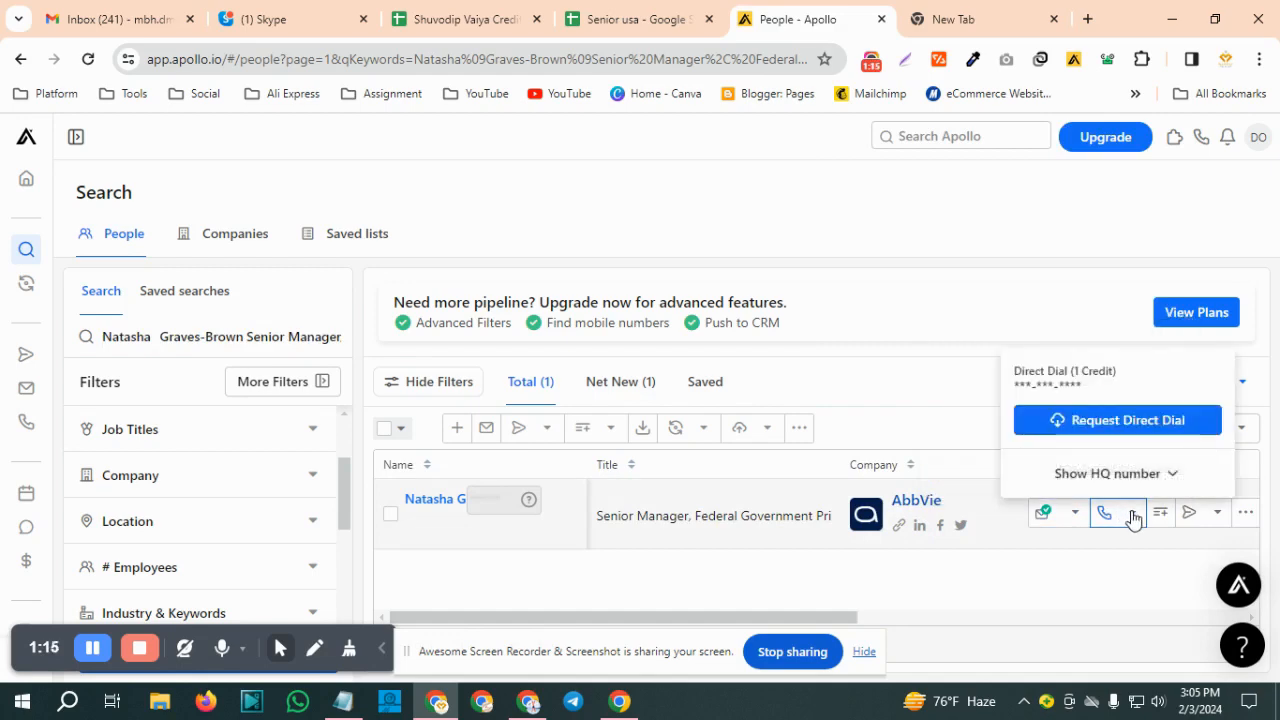
click(1137, 422)
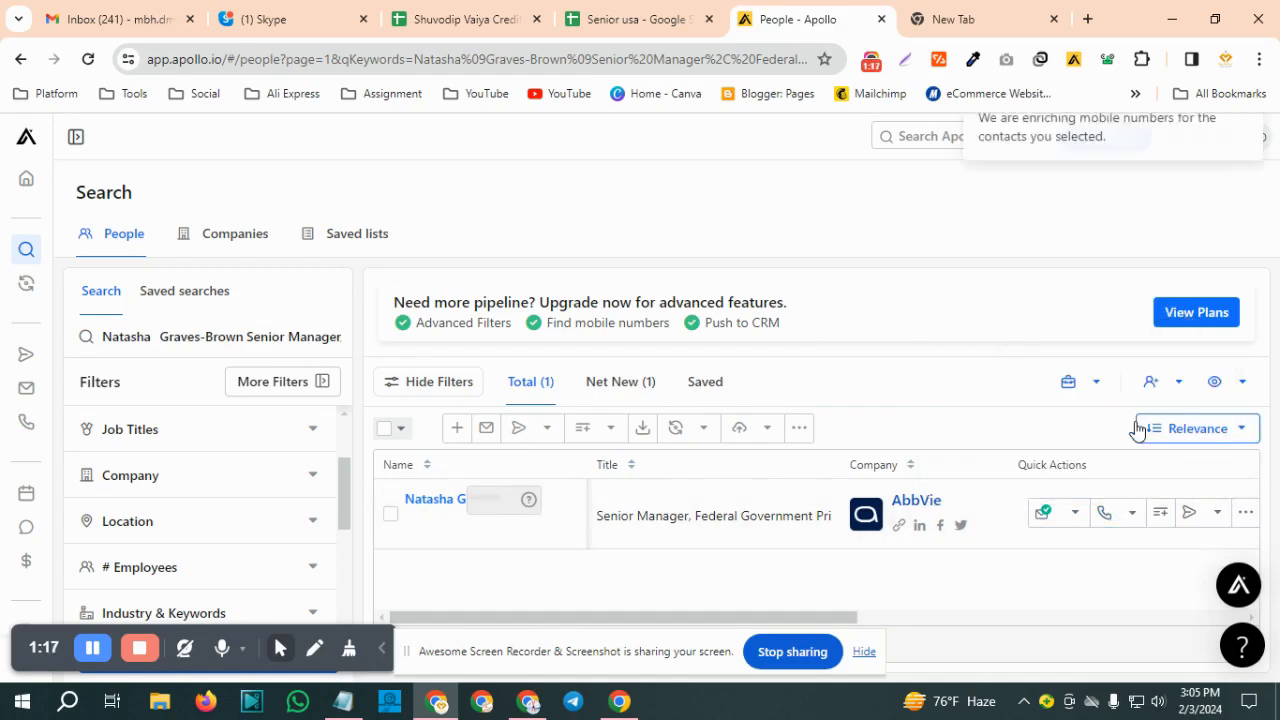
click(1128, 513)
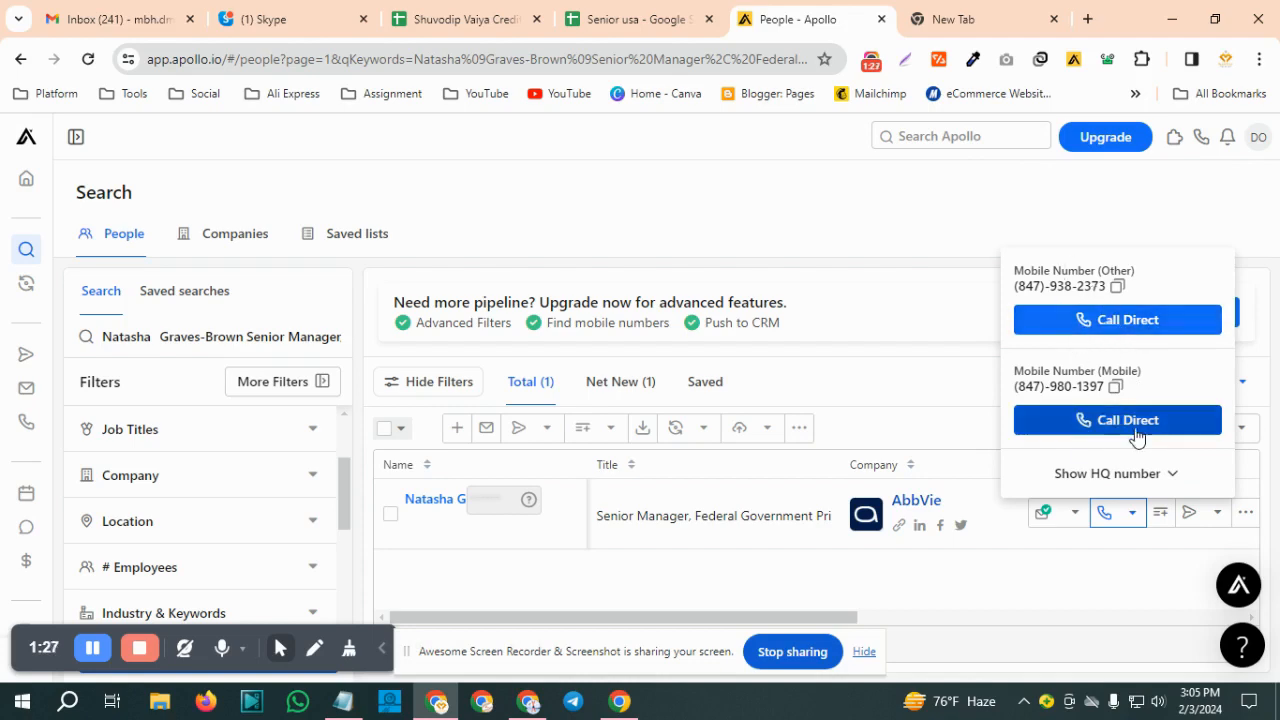
click(1117, 290)
click(1117, 290)
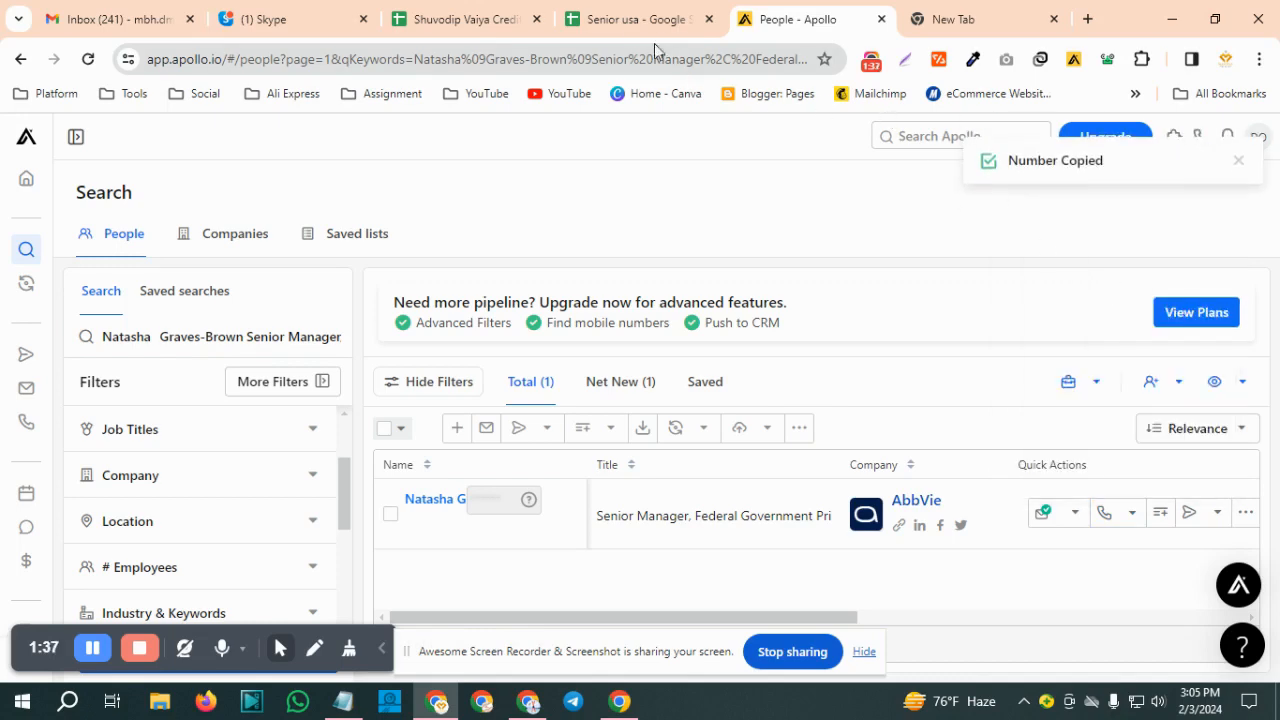
Paste the copied mobile number into personal phone cell G164 of the Senior usa sheet, without the leading plus sign
click(631, 25)
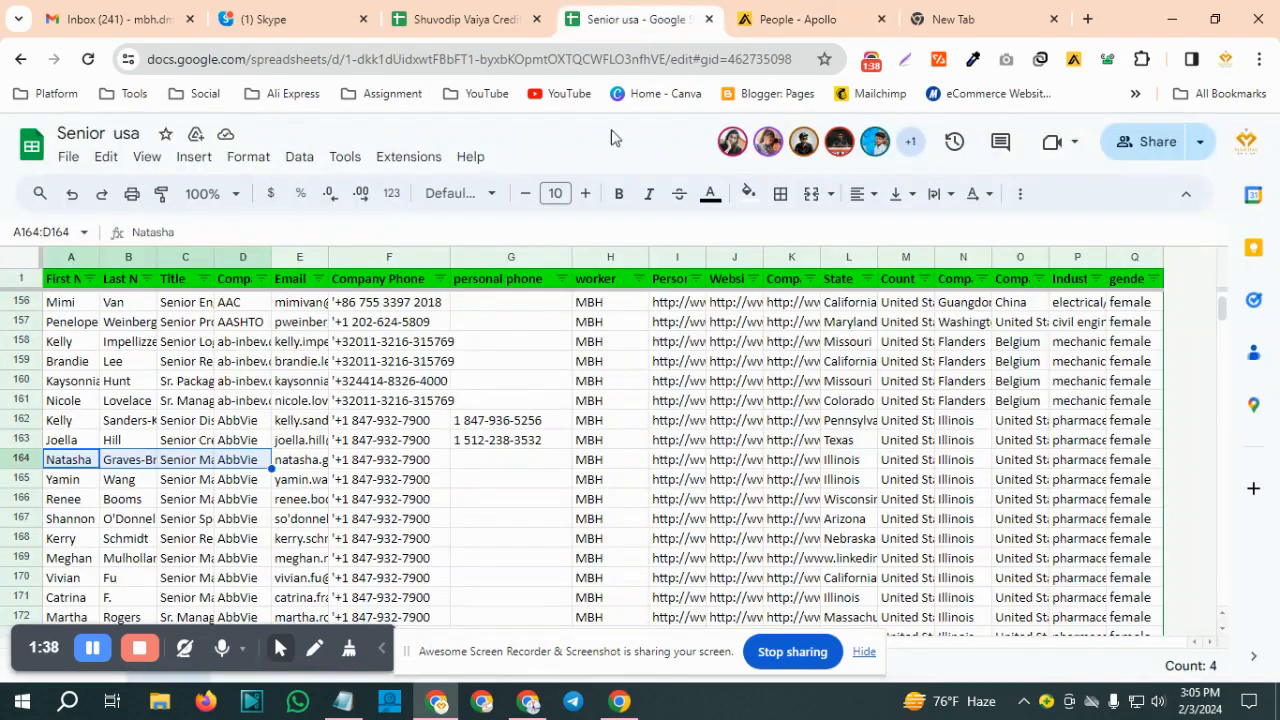
click(485, 464)
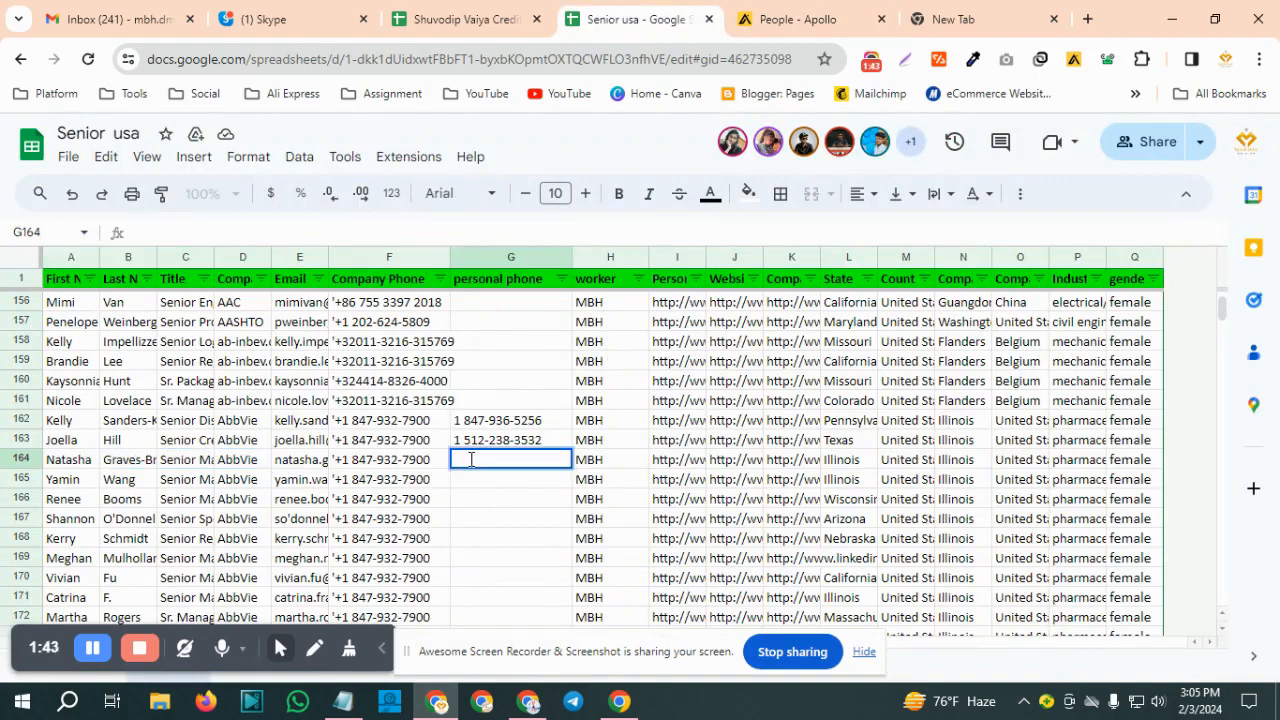
key(ctrl+v)
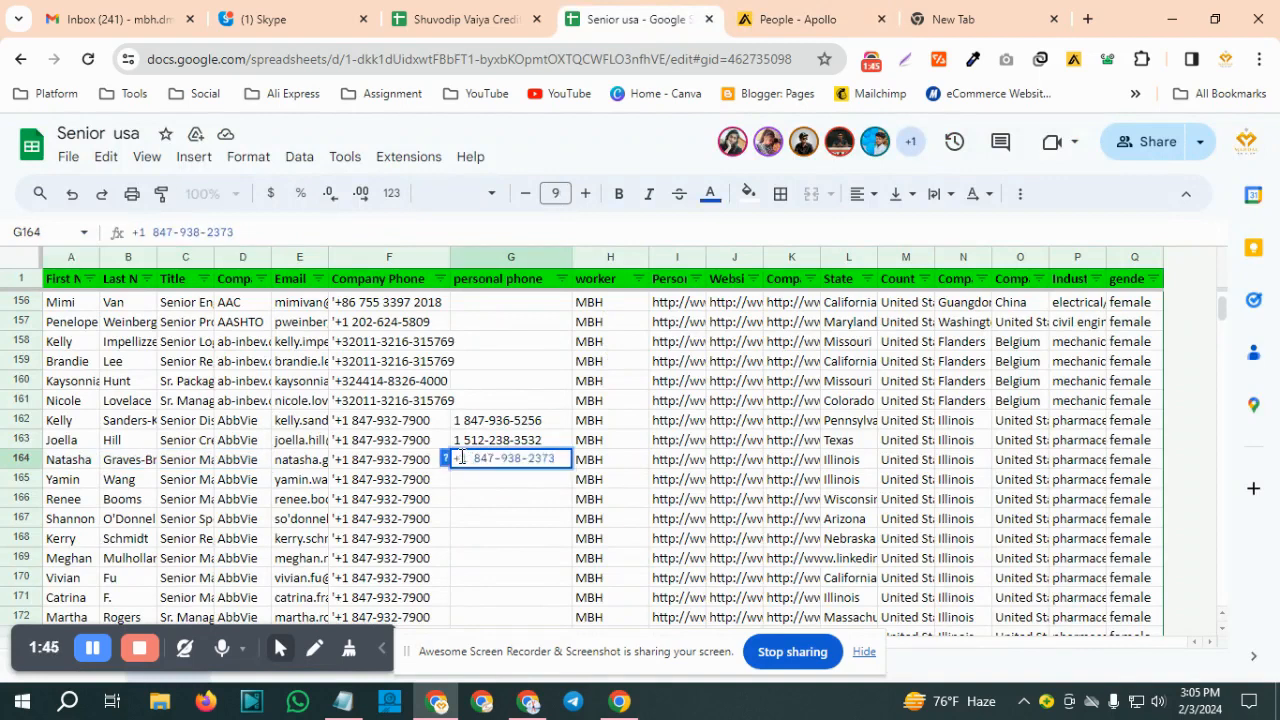
key(BackSpace)
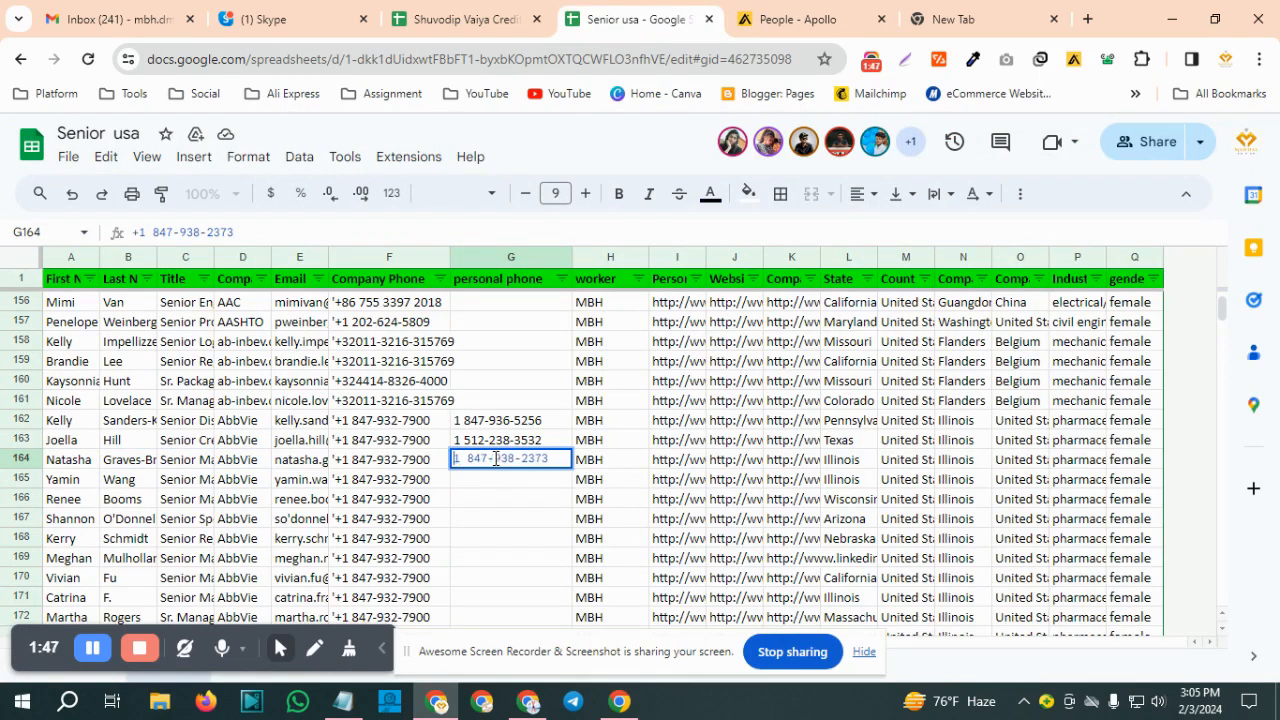
click(530, 489)
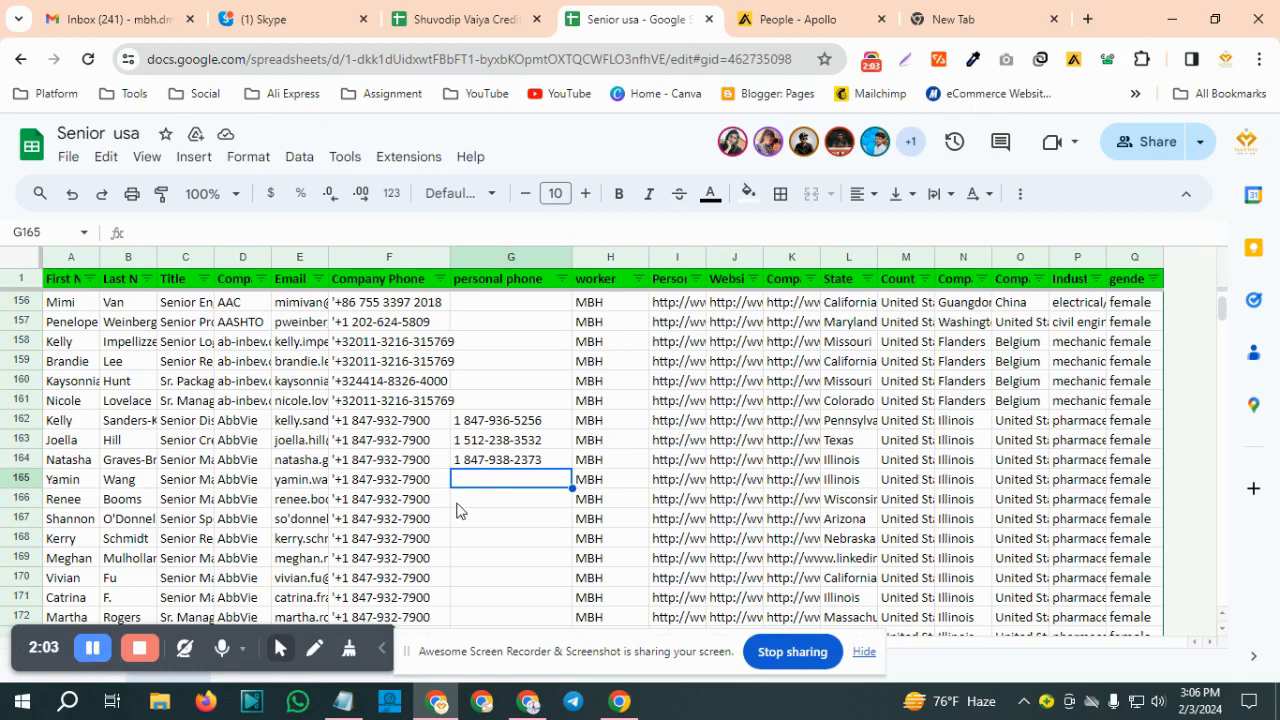
Copy cells A165:D165 from the sheet and replace the Apollo people search keywords with them
click(70, 486)
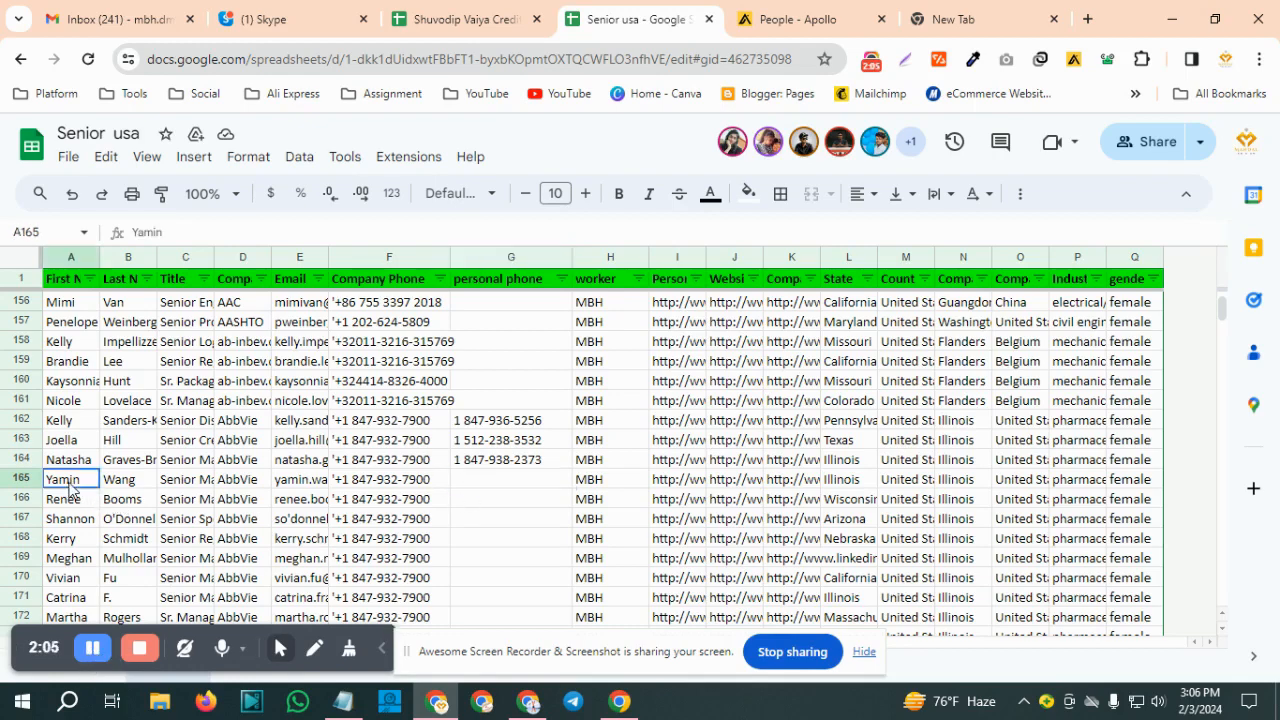
drag(70, 486, 240, 486)
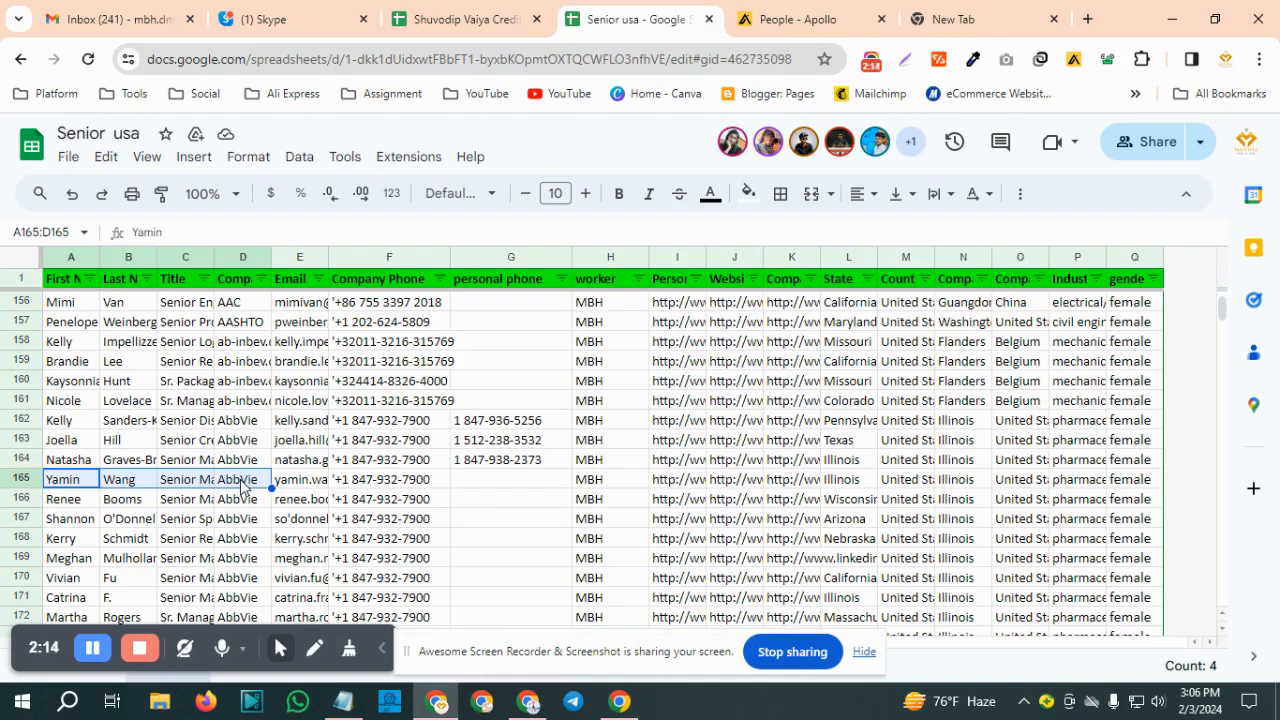
click(788, 30)
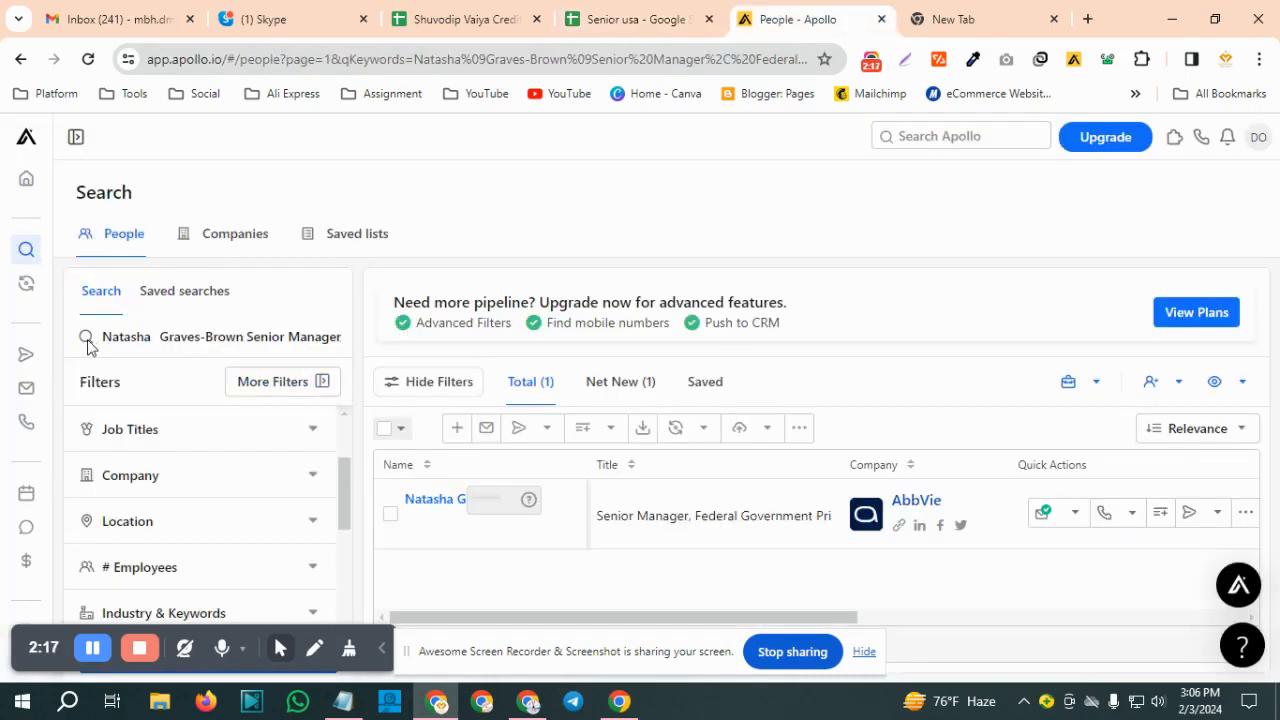
drag(104, 336, 388, 344)
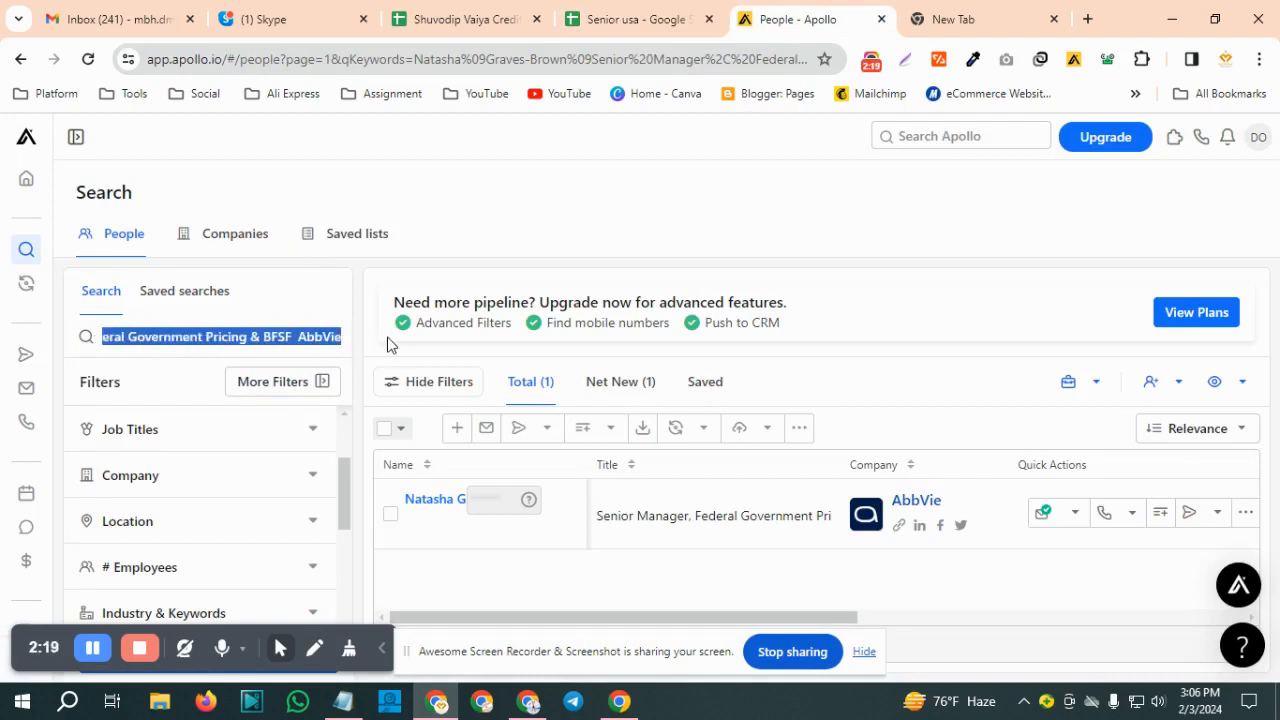
key(ctrl+v)
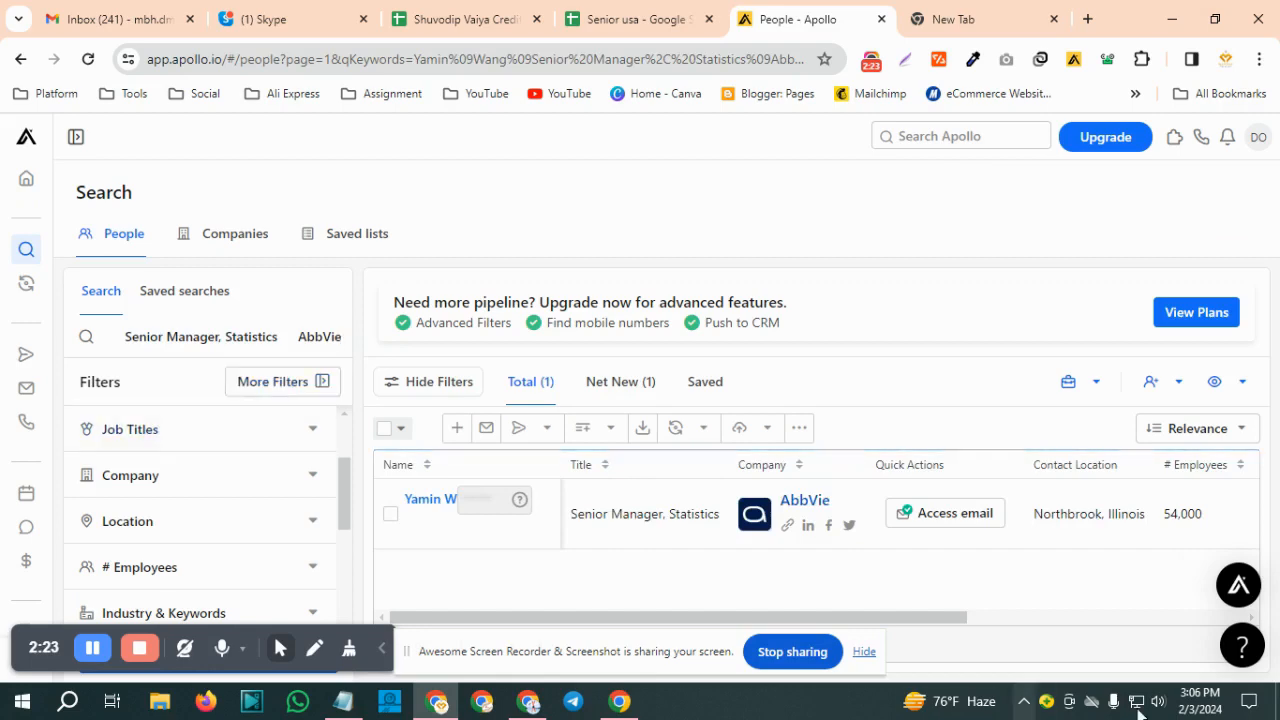
Access the row 165 contact's email, request the direct dial, and show the phone details including the HQ number
click(955, 521)
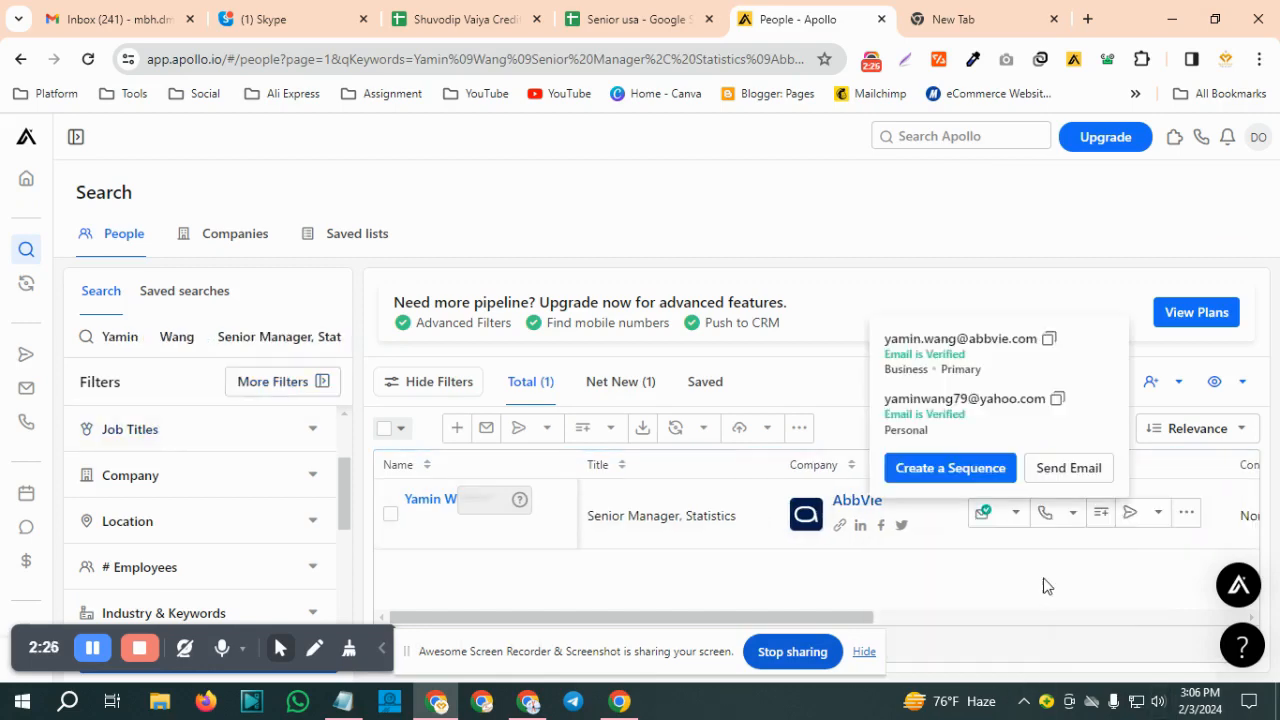
click(1074, 515)
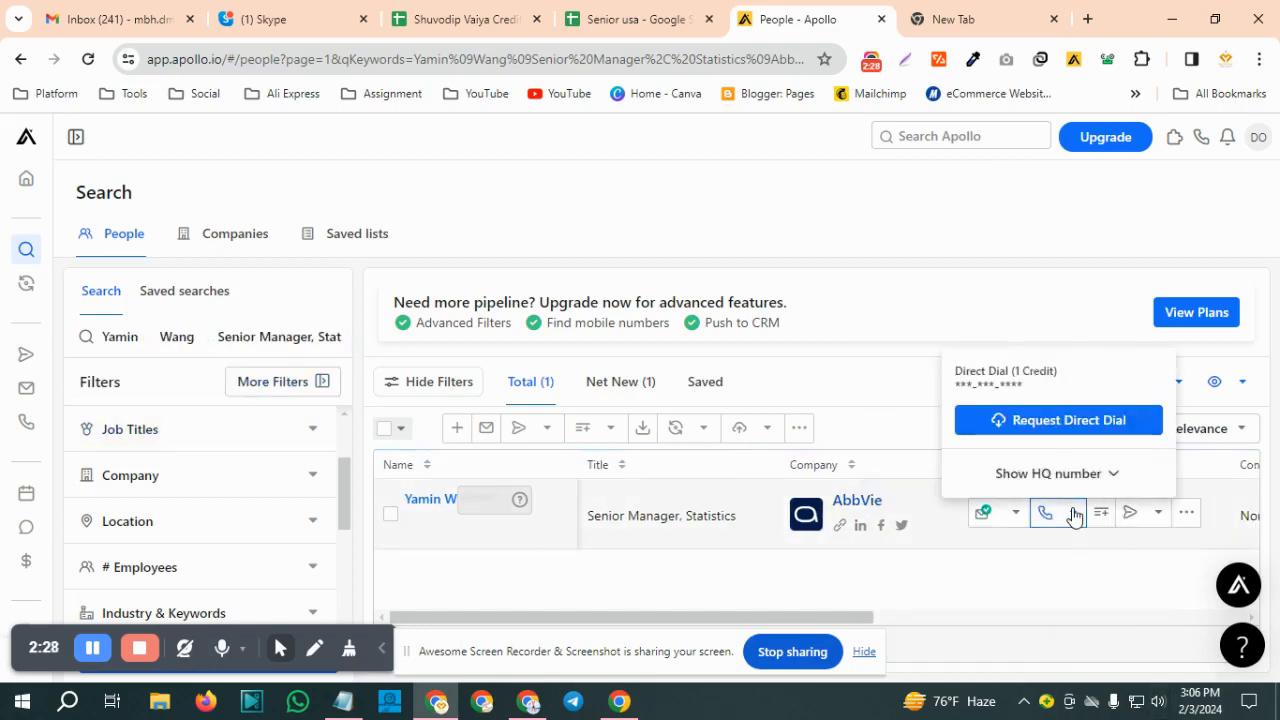
click(1068, 431)
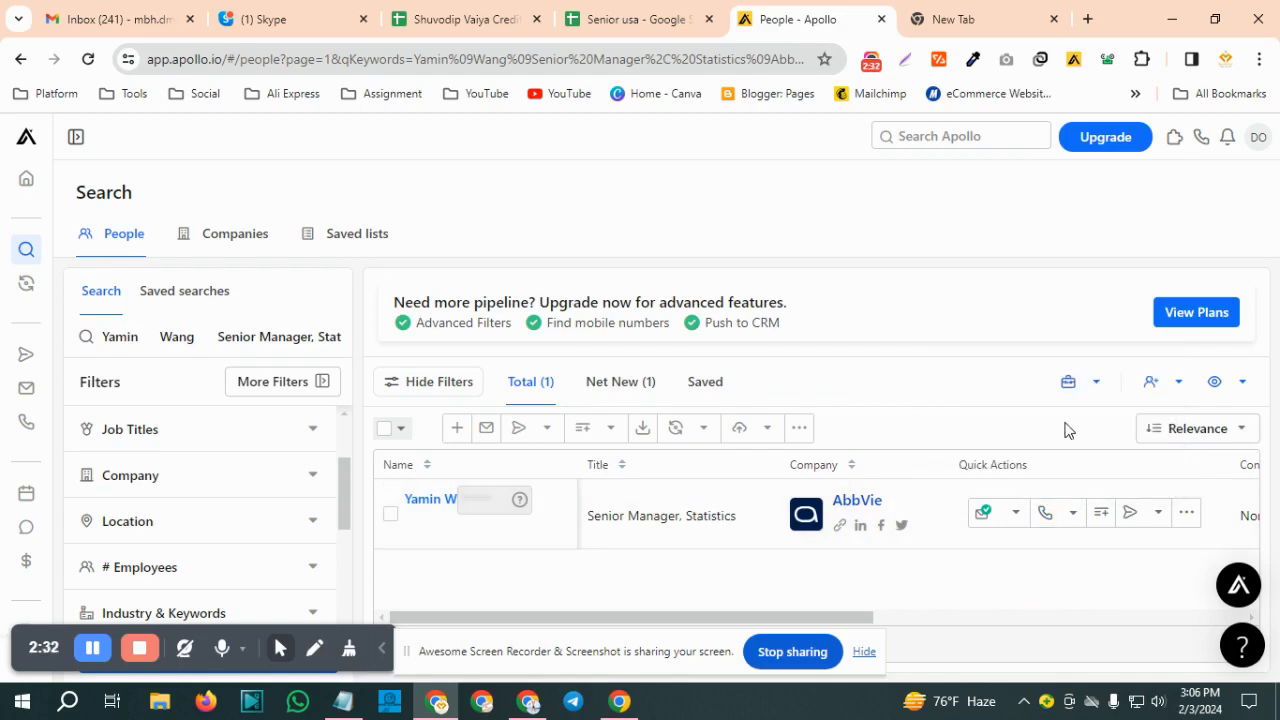
click(1071, 520)
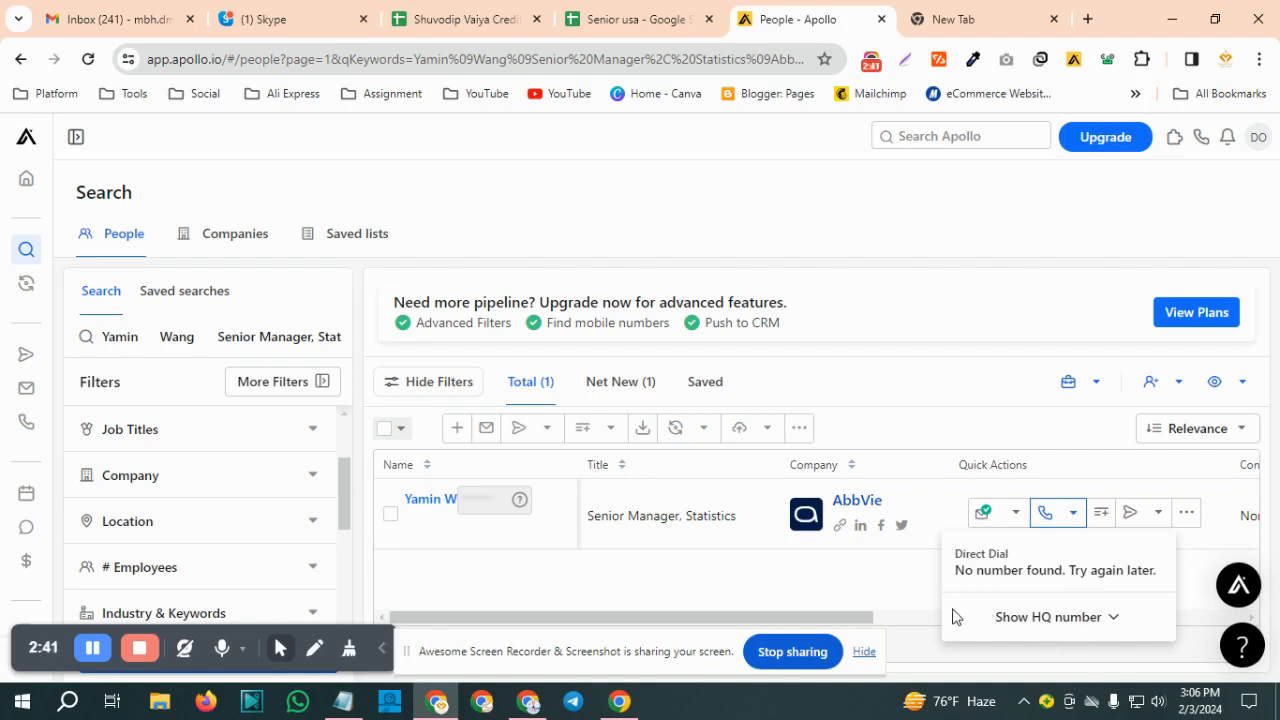
click(1134, 628)
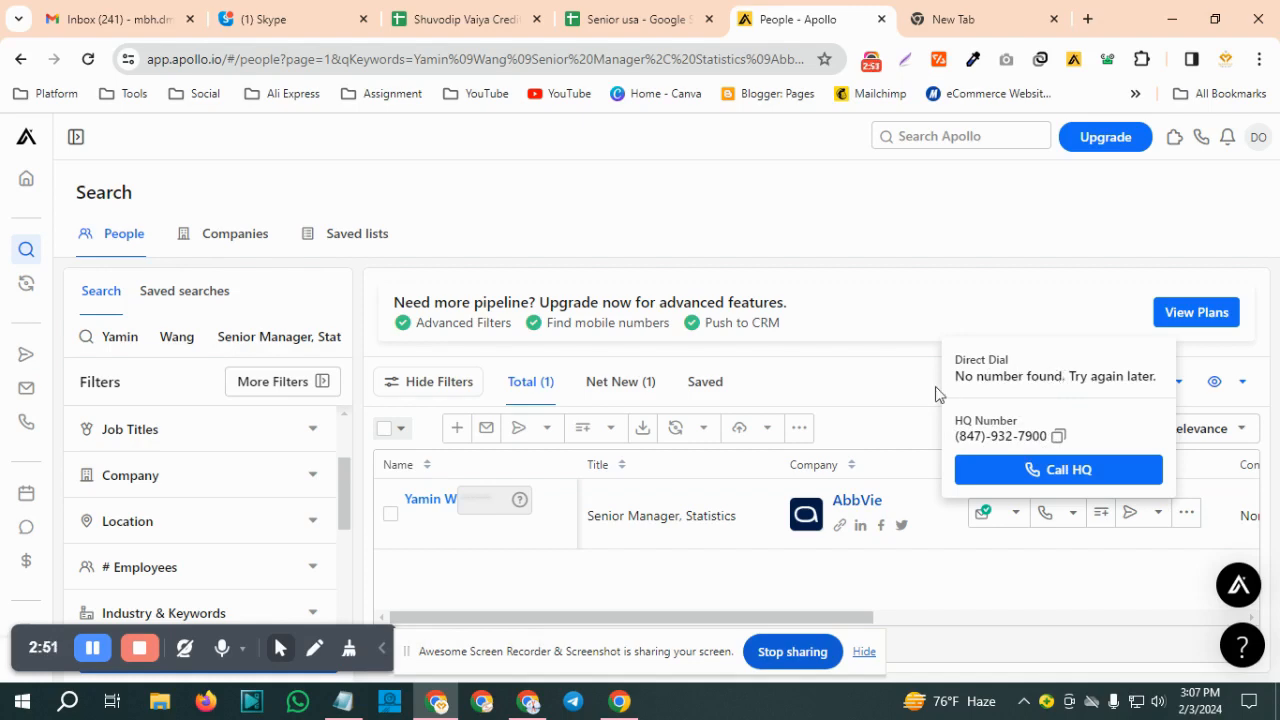
Copy cells A166:D166 from the Senior usa sheet and use them as the new Apollo people search keywords
click(650, 19)
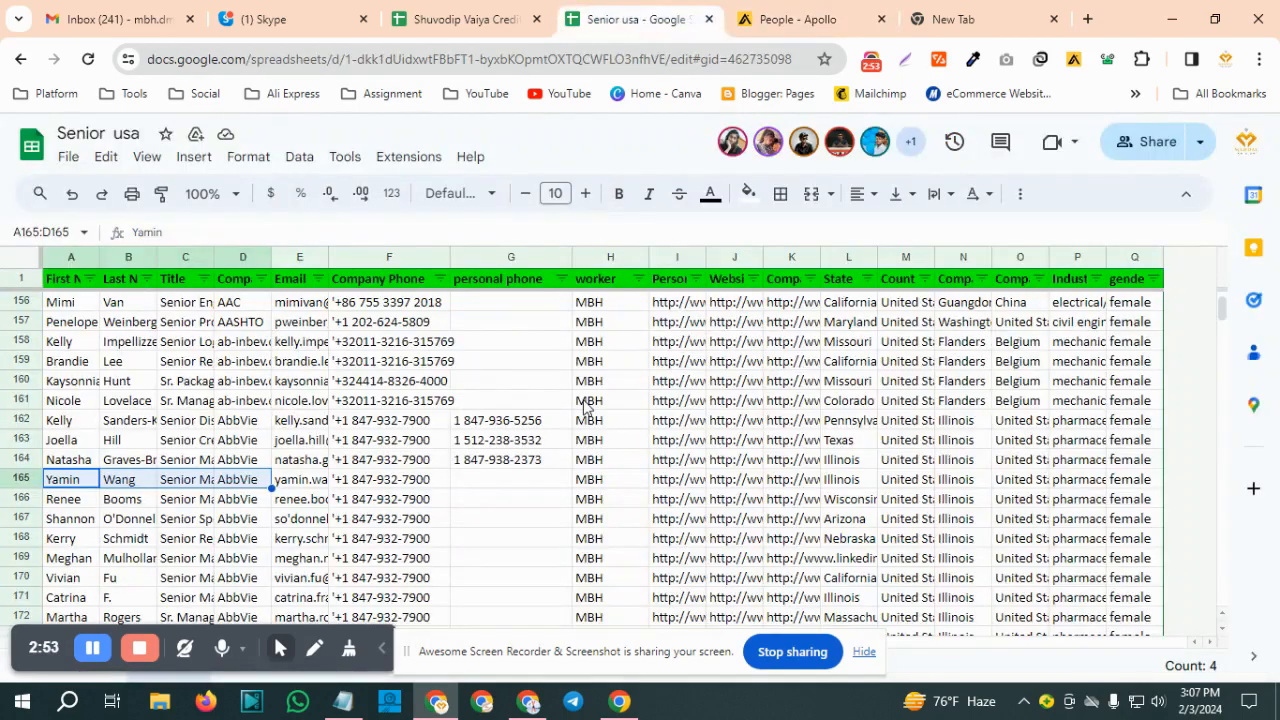
click(55, 503)
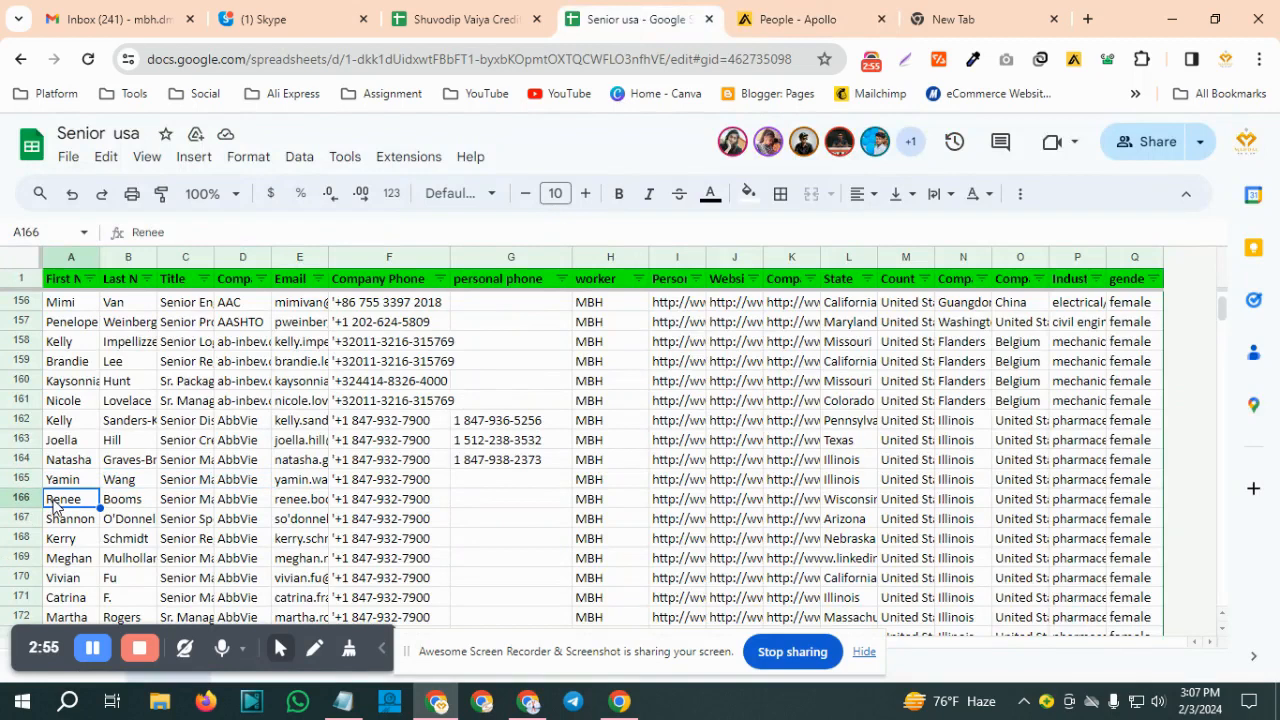
drag(55, 503, 247, 503)
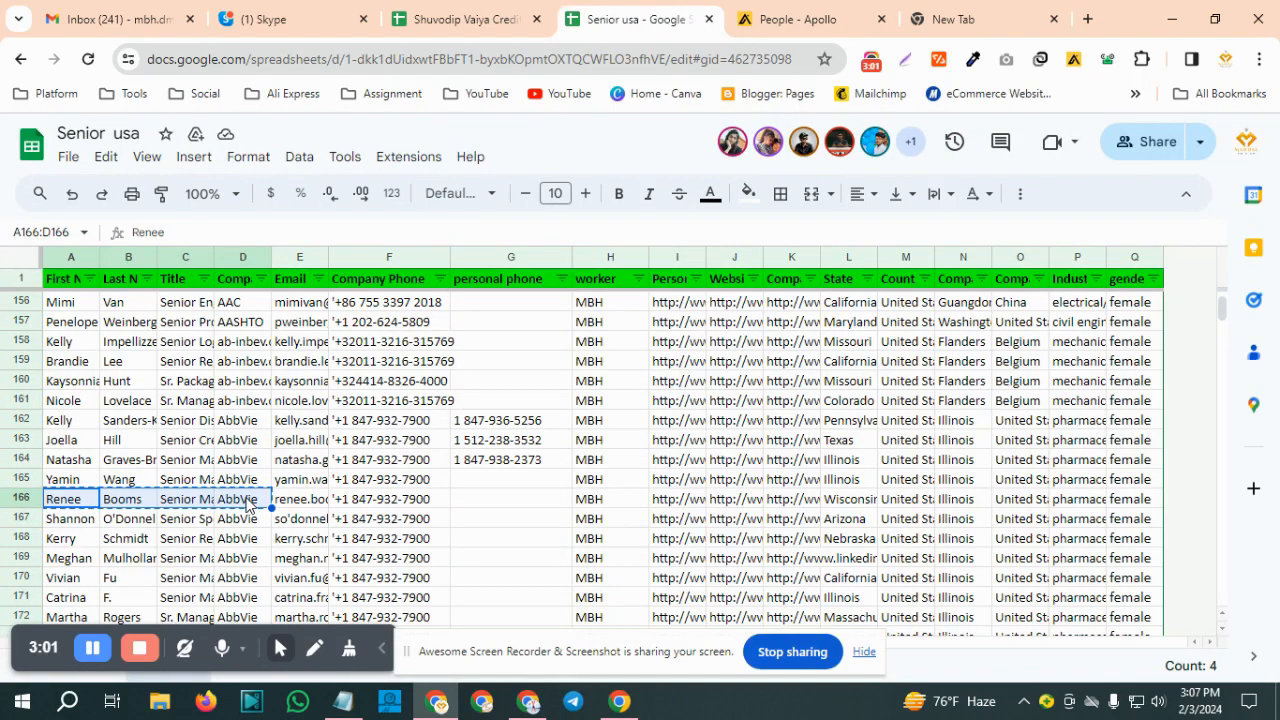
click(792, 19)
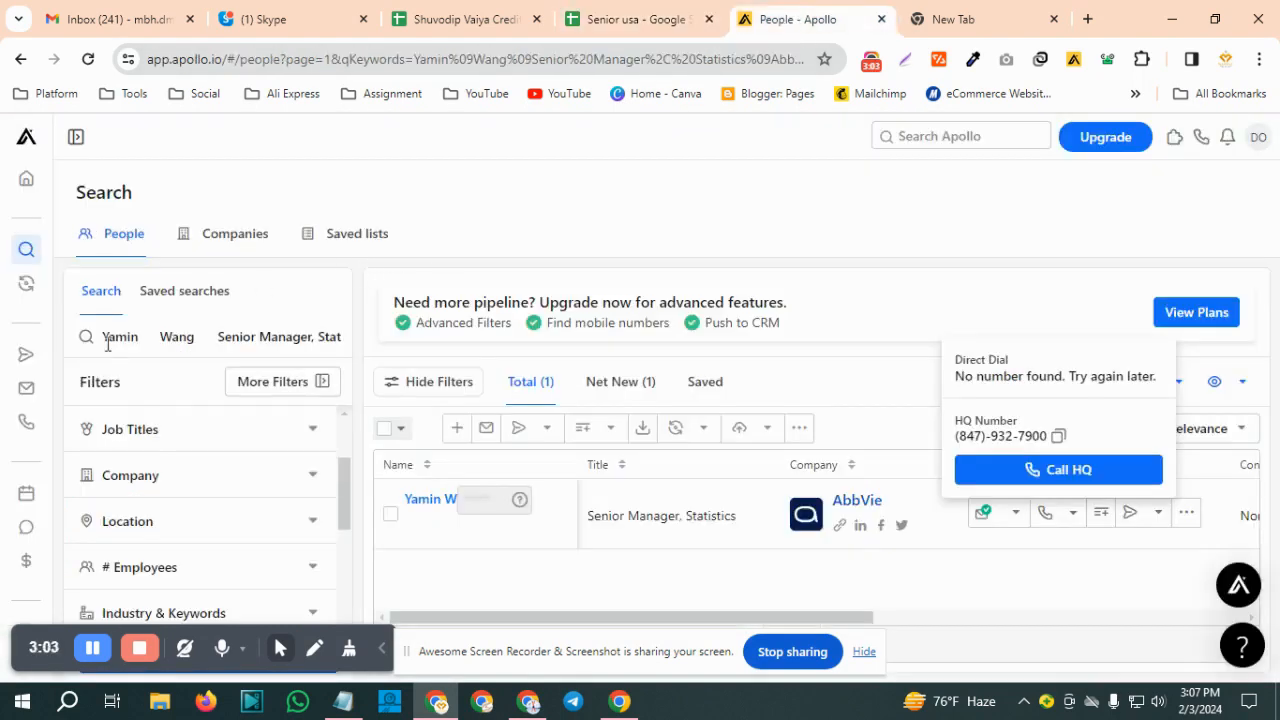
drag(97, 336, 352, 331)
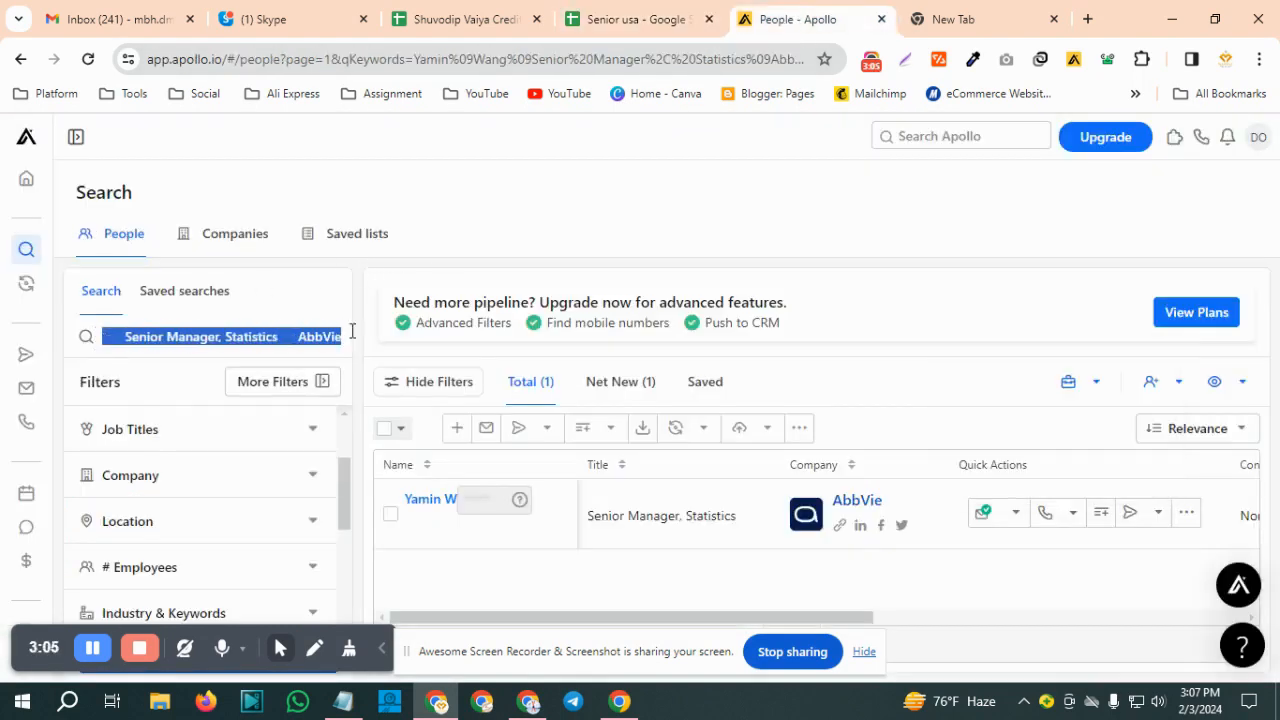
key(ctrl+v)
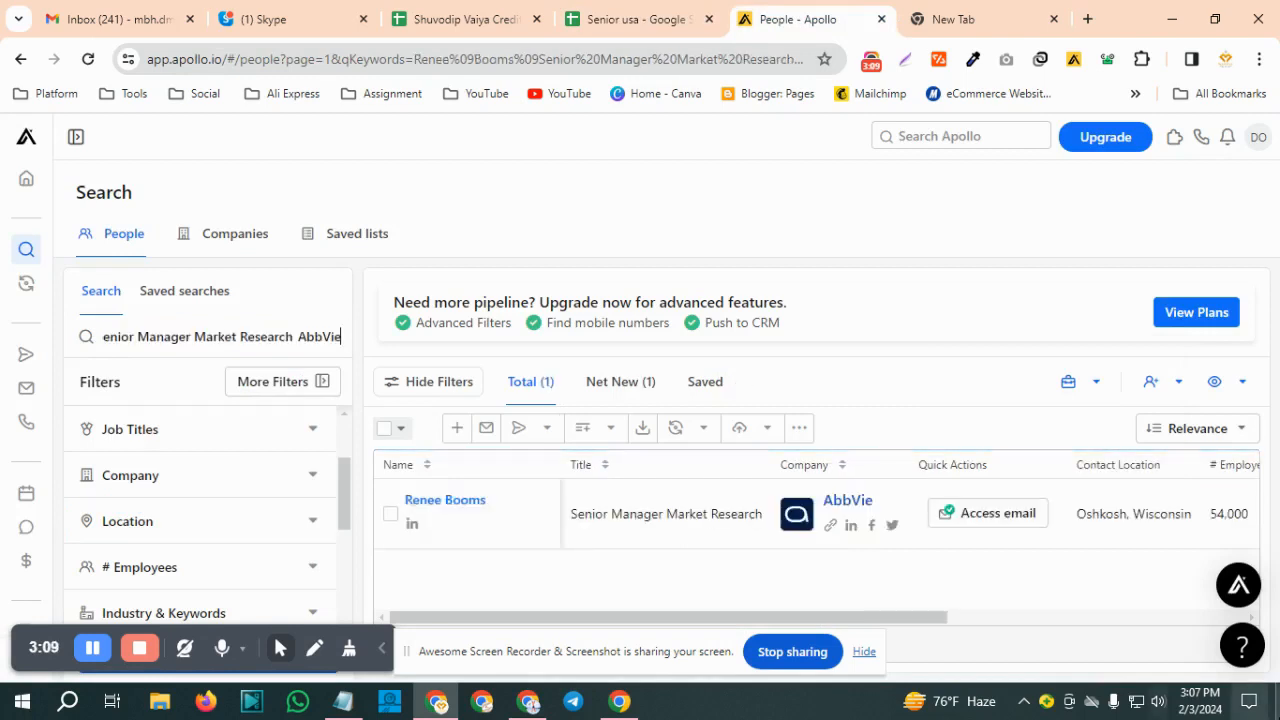
Access the email of the row 166 contact in the Apollo search results and request their direct dial
click(985, 515)
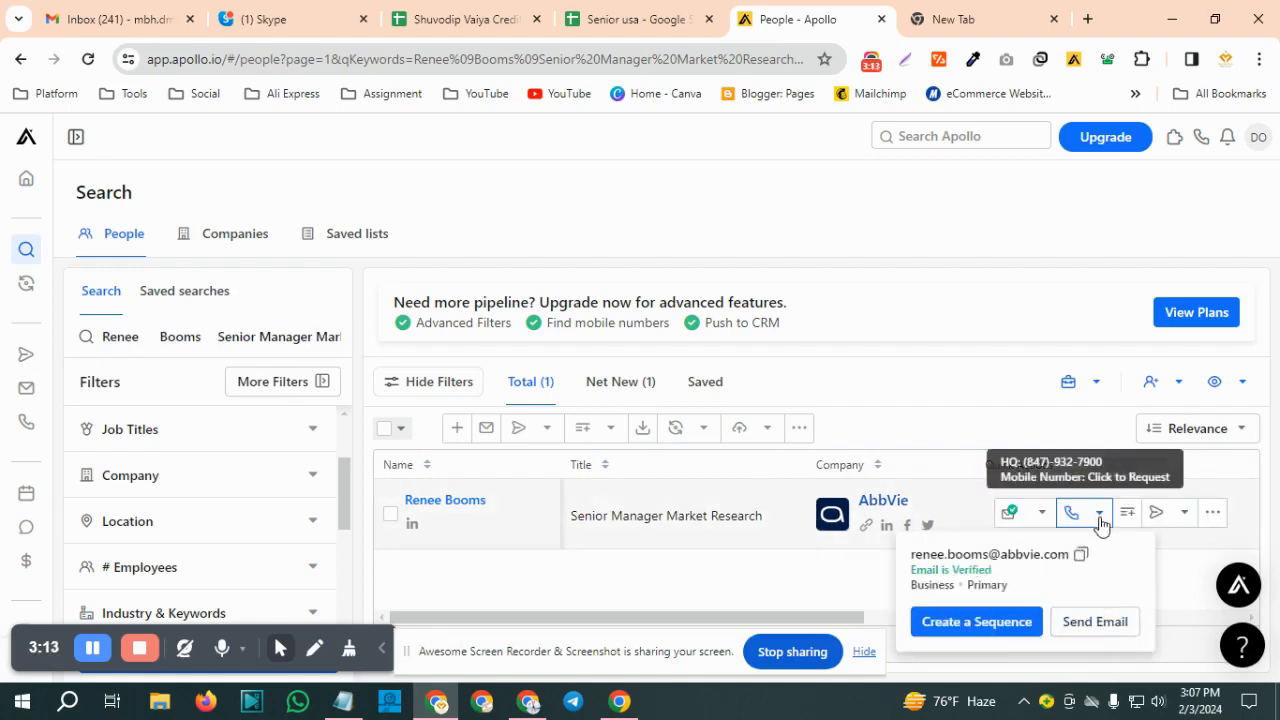
click(1099, 516)
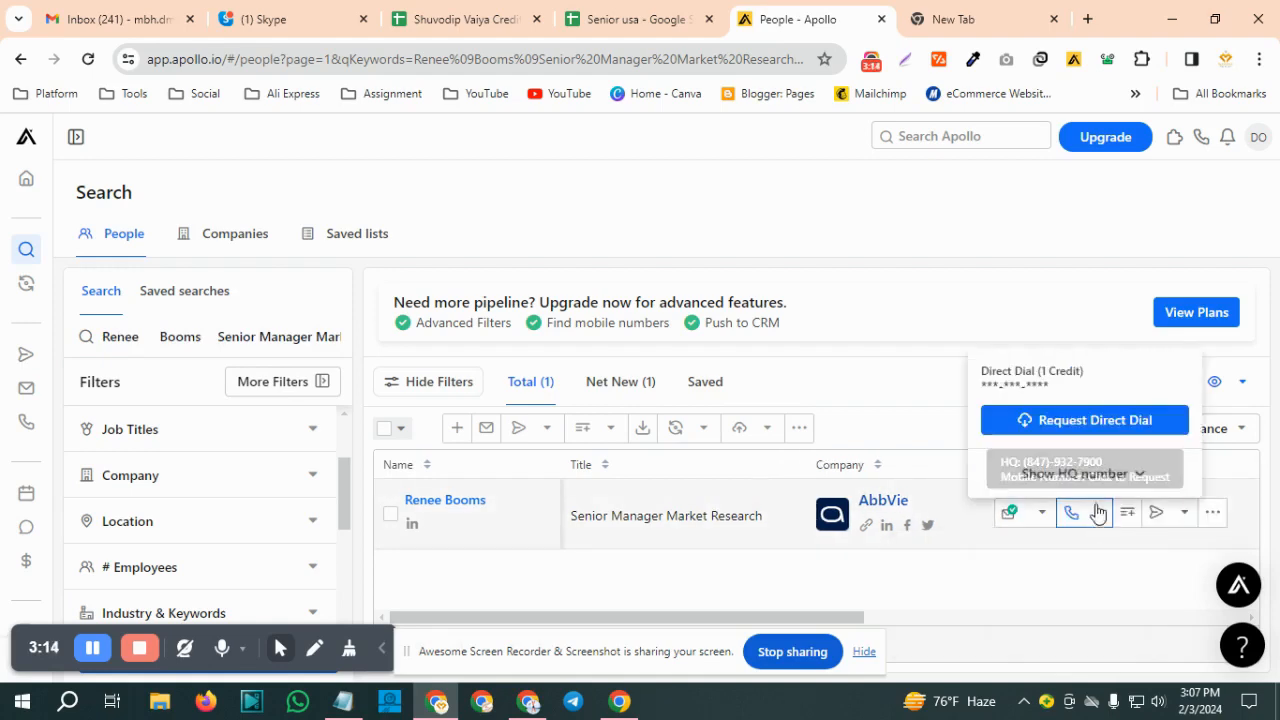
click(1076, 421)
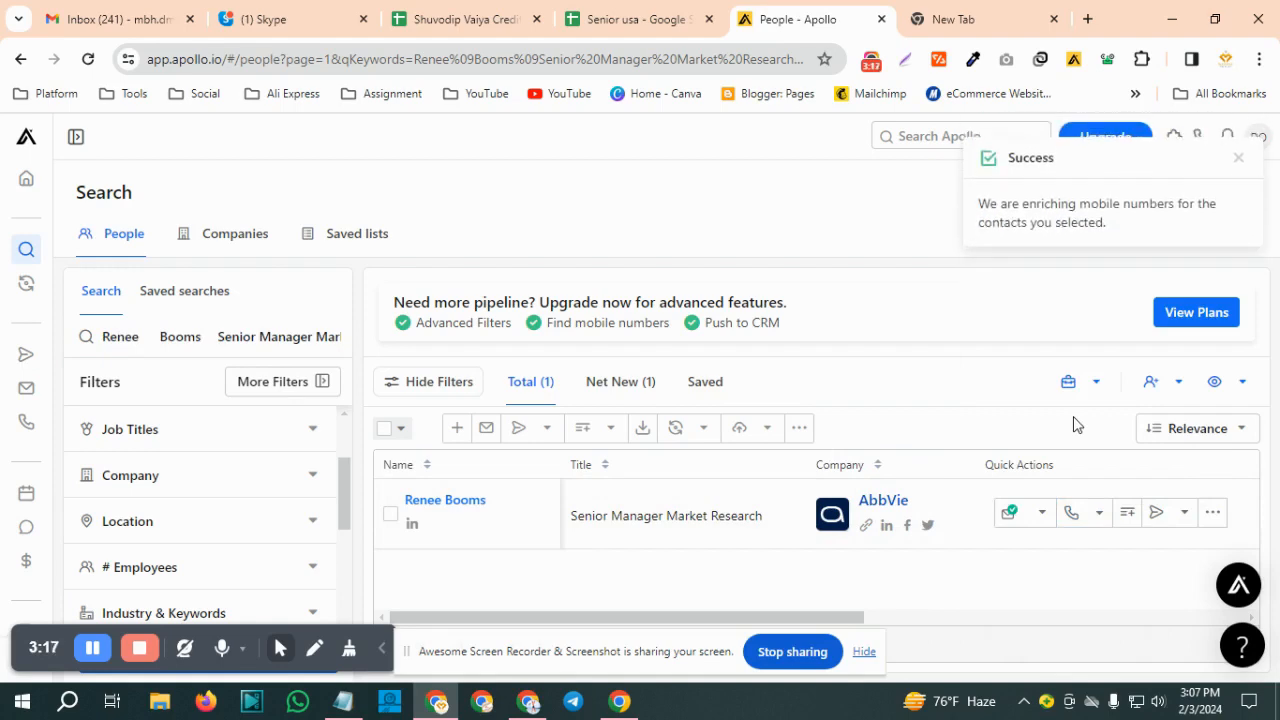
Show the contact's phone details including the HQ number, and copy the mobile number
click(1100, 516)
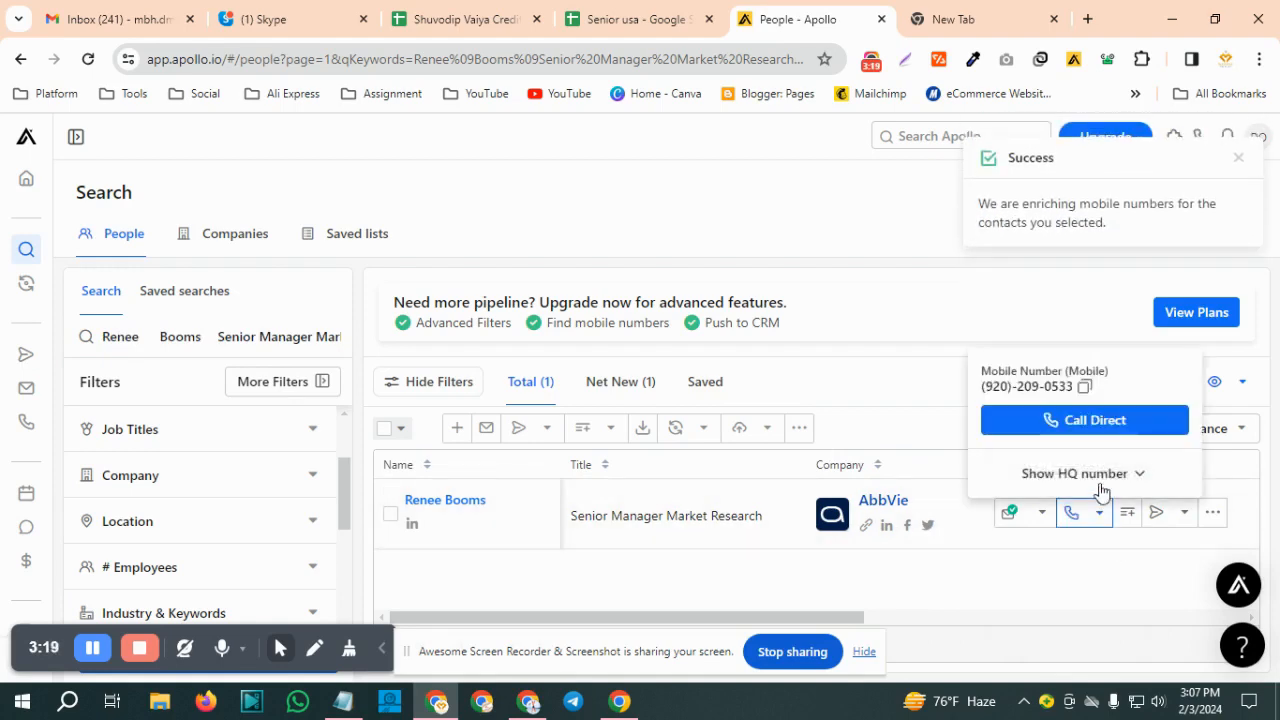
click(1143, 484)
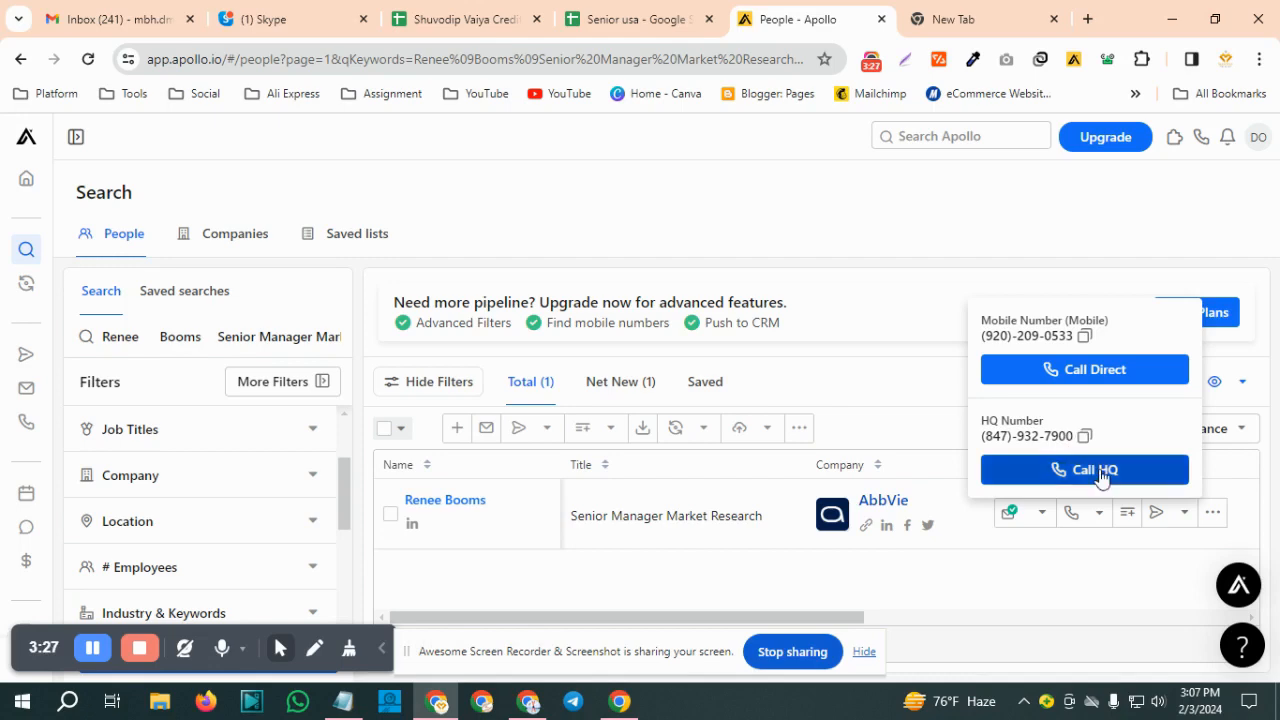
click(1086, 340)
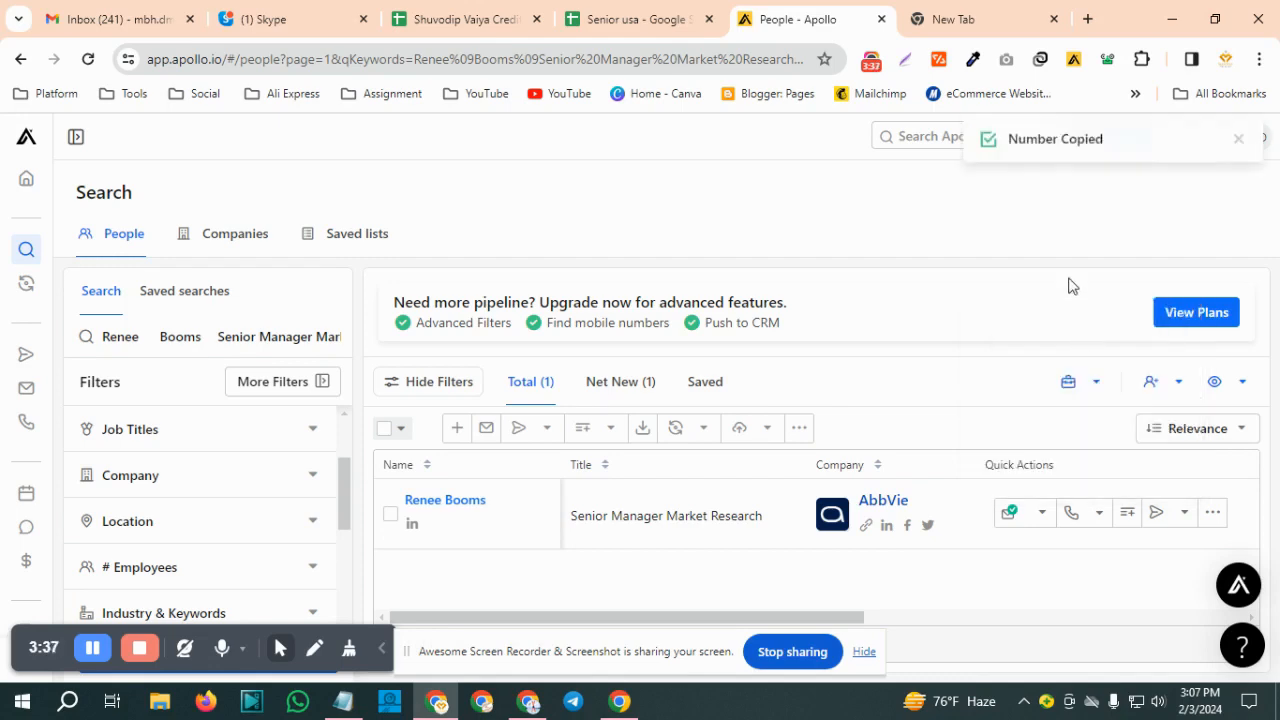
Paste the copied mobile number into personal phone cell G166 of the Senior usa sheet, without the leading plus sign
click(610, 20)
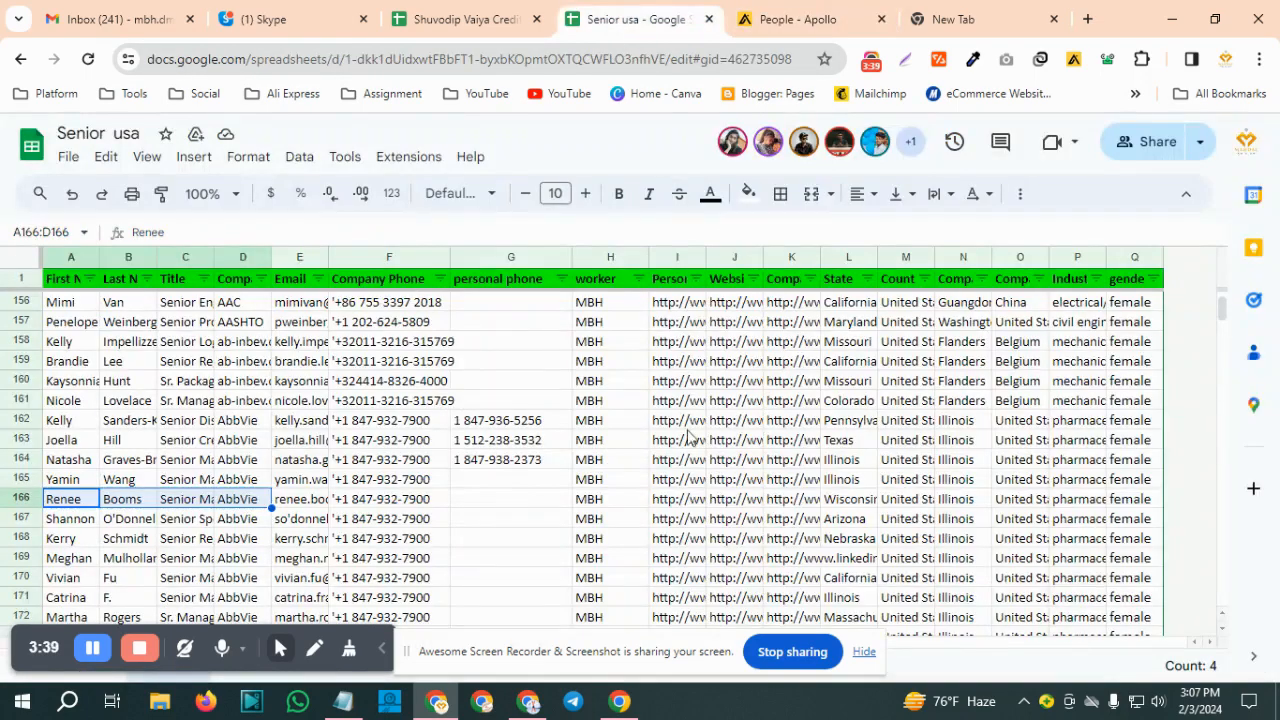
click(481, 506)
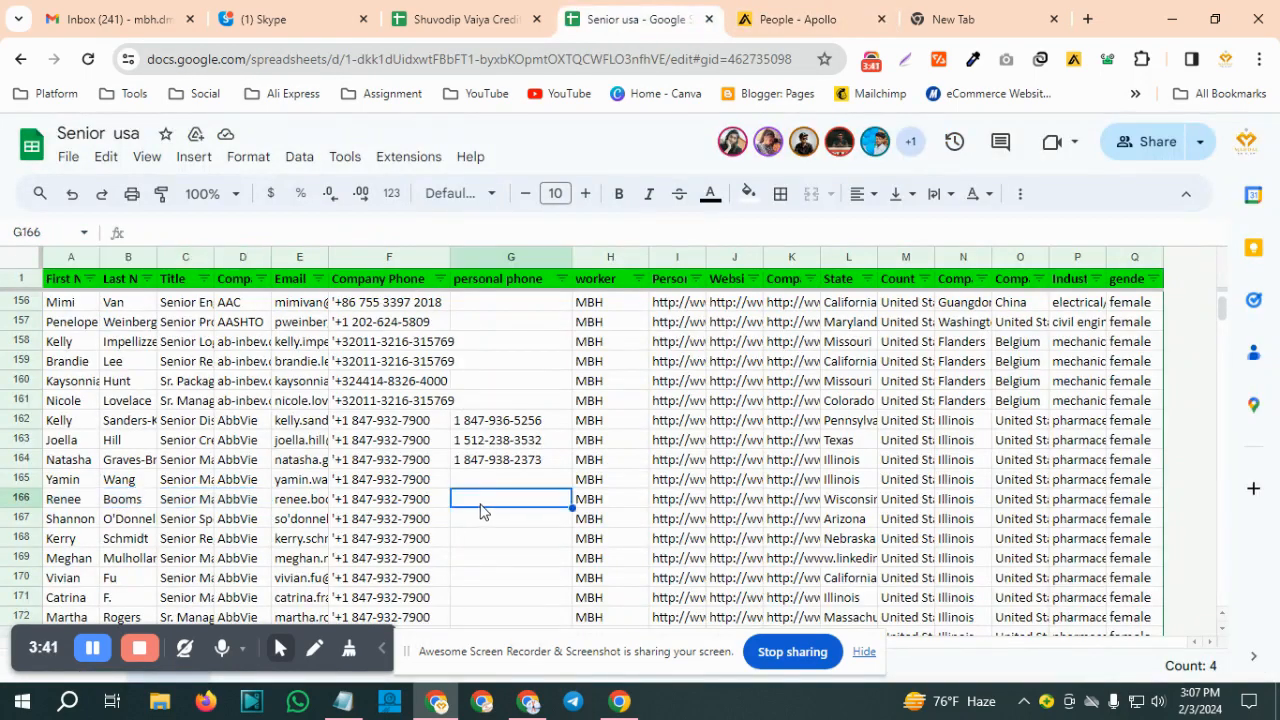
double_click(478, 503)
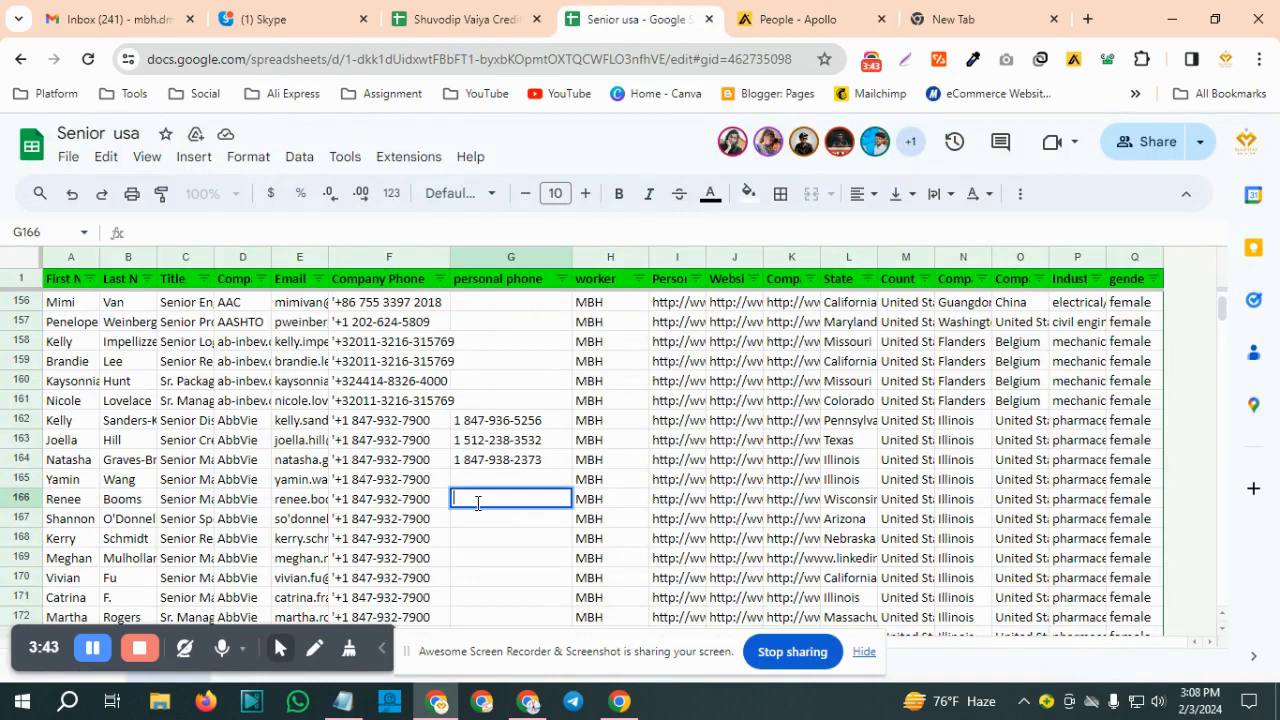
key(ctrl+v)
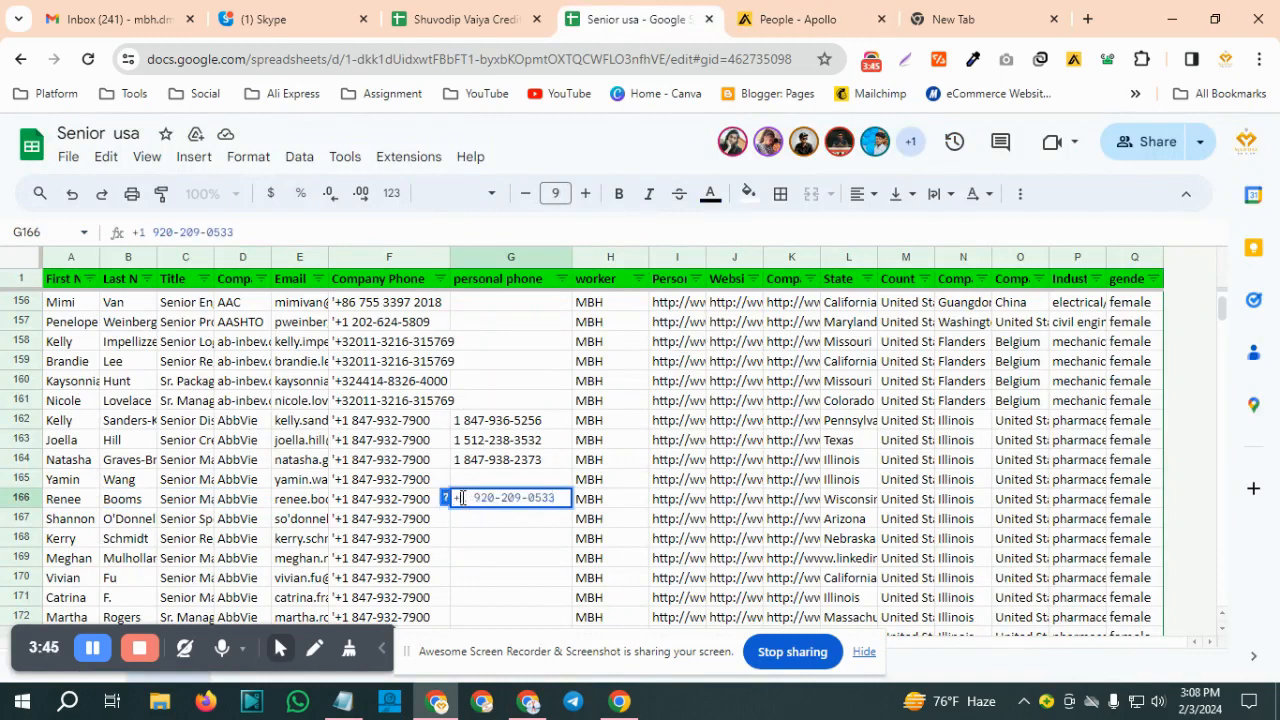
click(462, 498)
key(BackSpace)
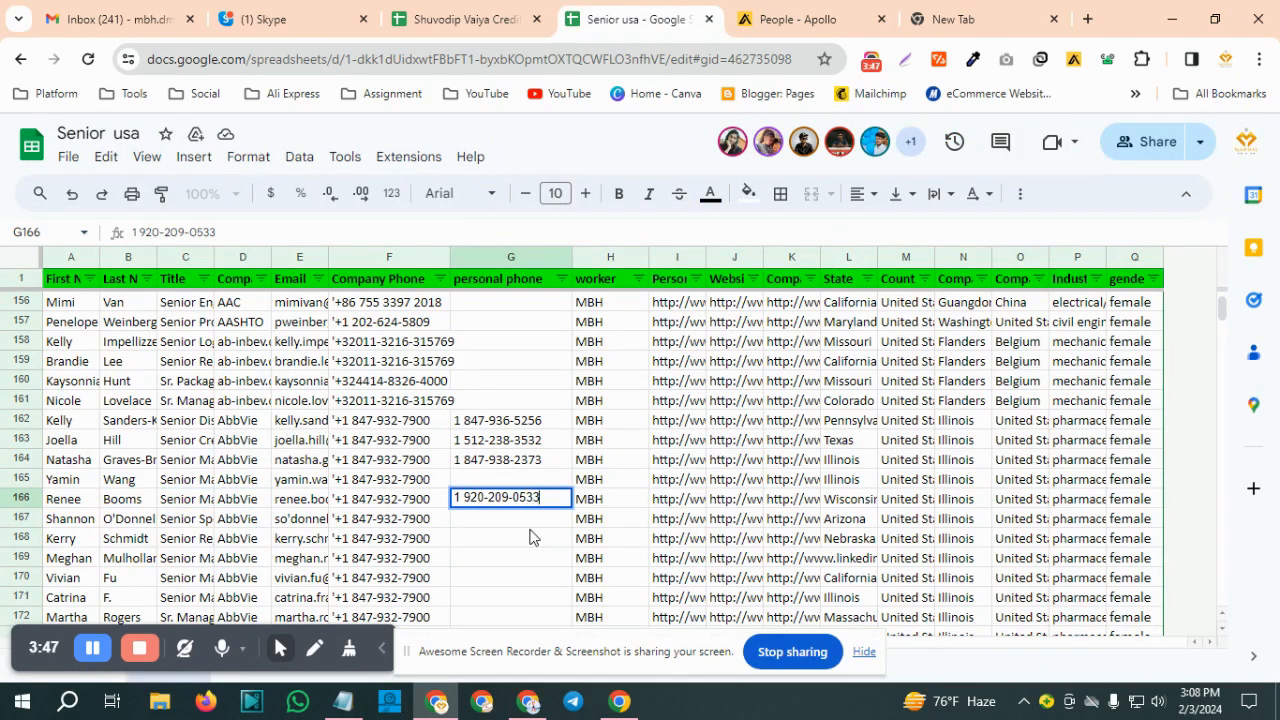
key(Return)
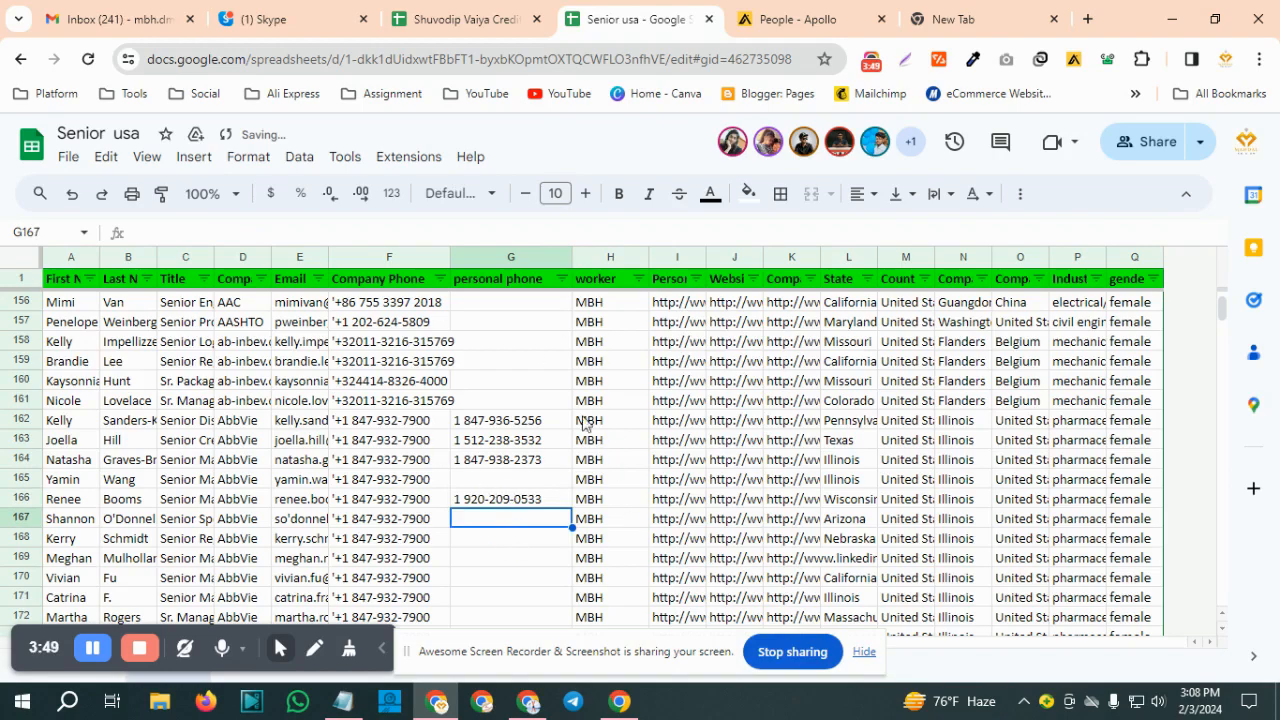
Examine the worker and personal phone columns across the Senior usa sheet to see how rows are assigned and filled in
scroll(555, 485, up, 5)
scroll(550, 485, up, 5)
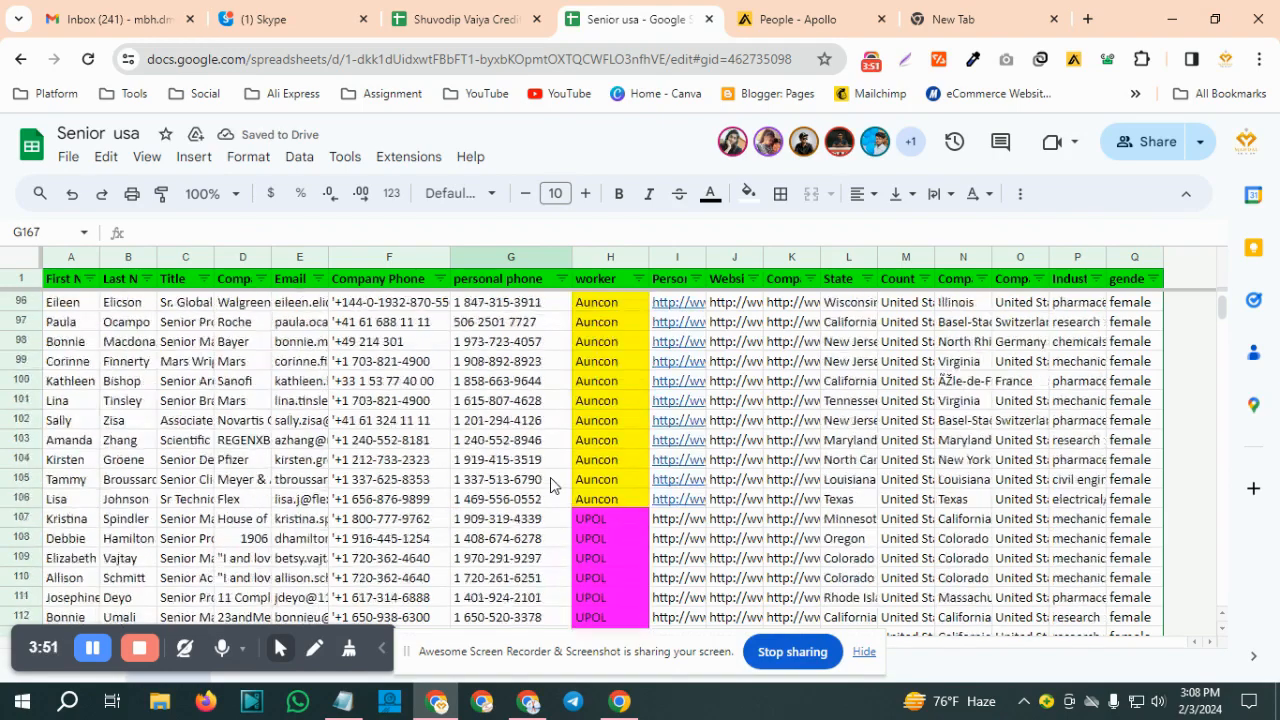
scroll(556, 487, down, 4)
scroll(557, 487, up, 20)
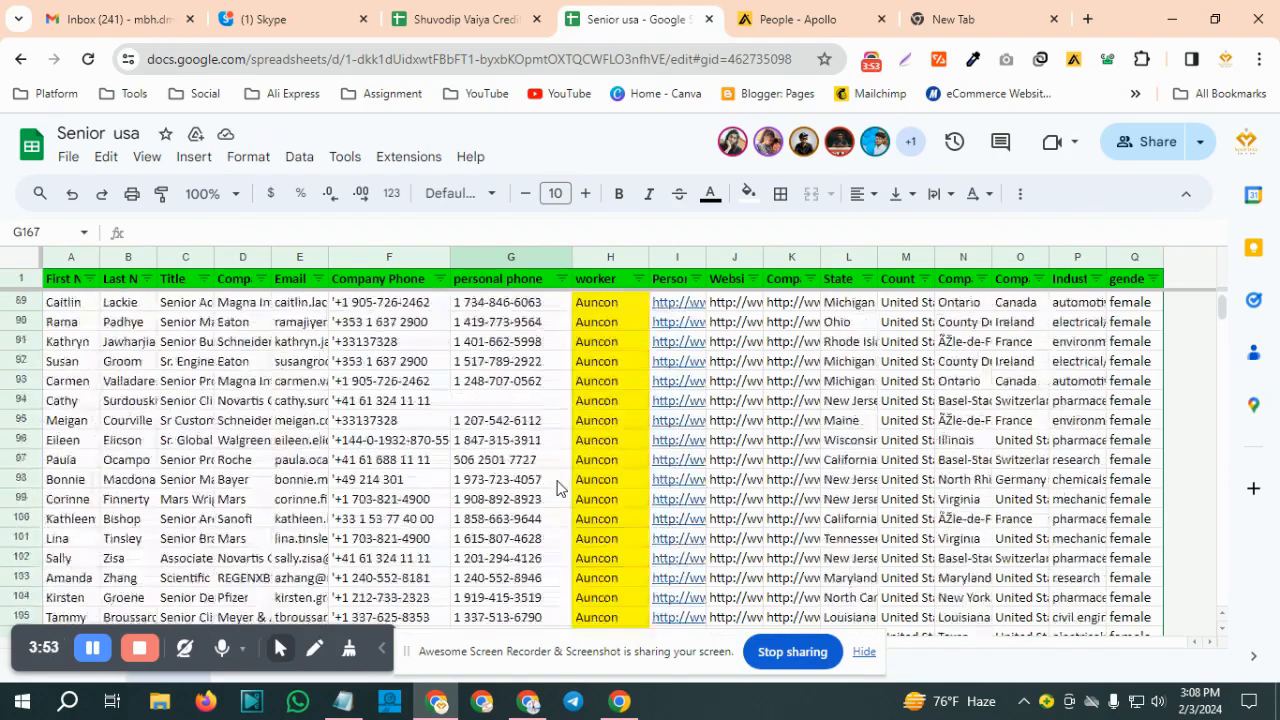
scroll(562, 485, up, 8)
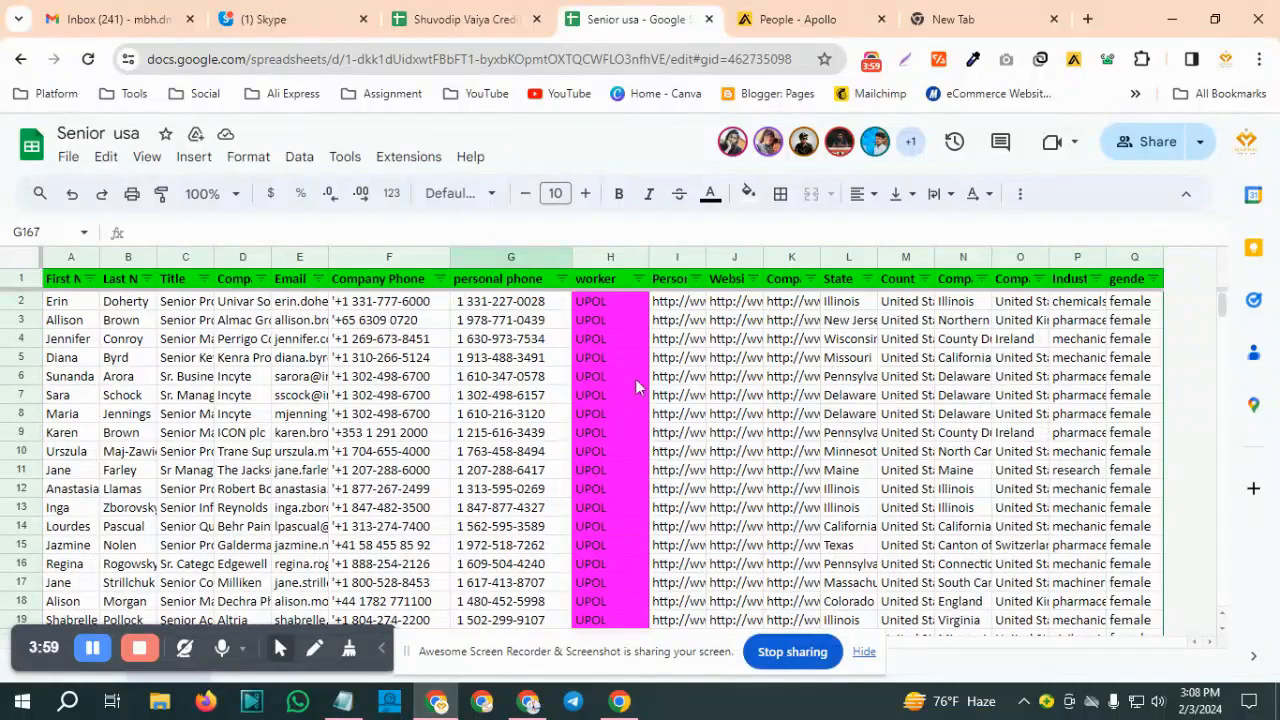
scroll(612, 440, down, 20)
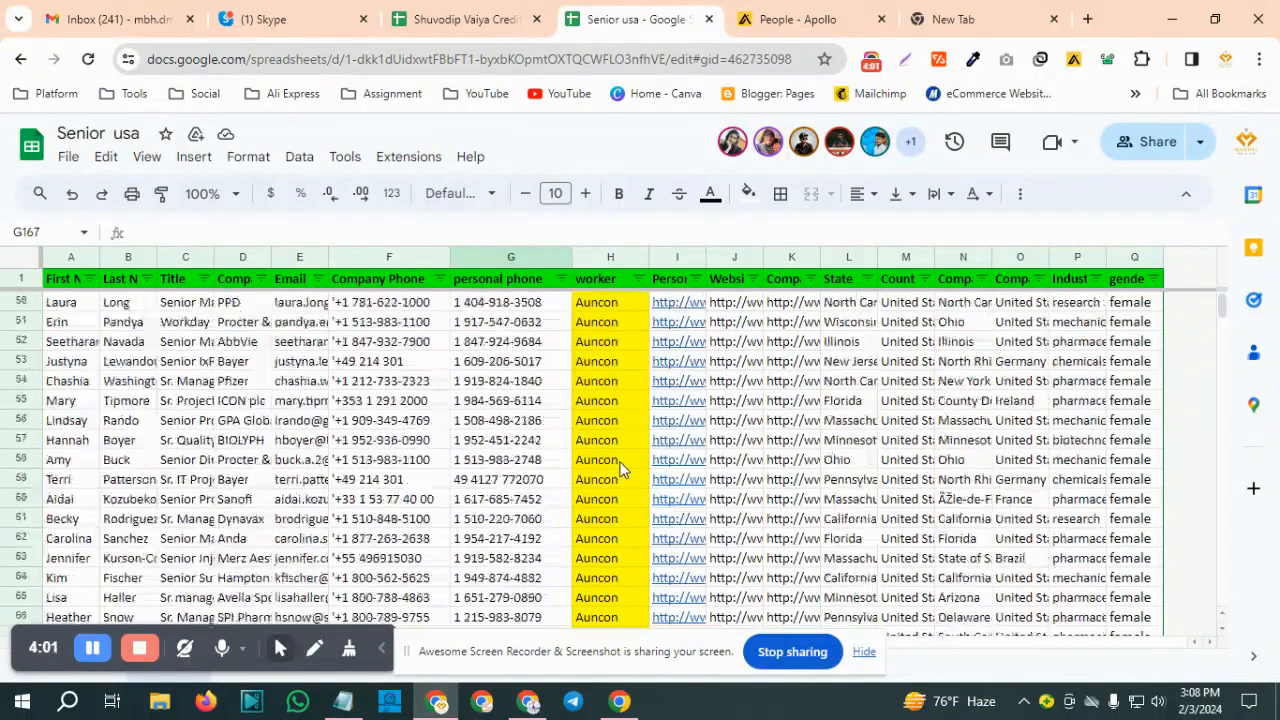
scroll(615, 478, down, 20)
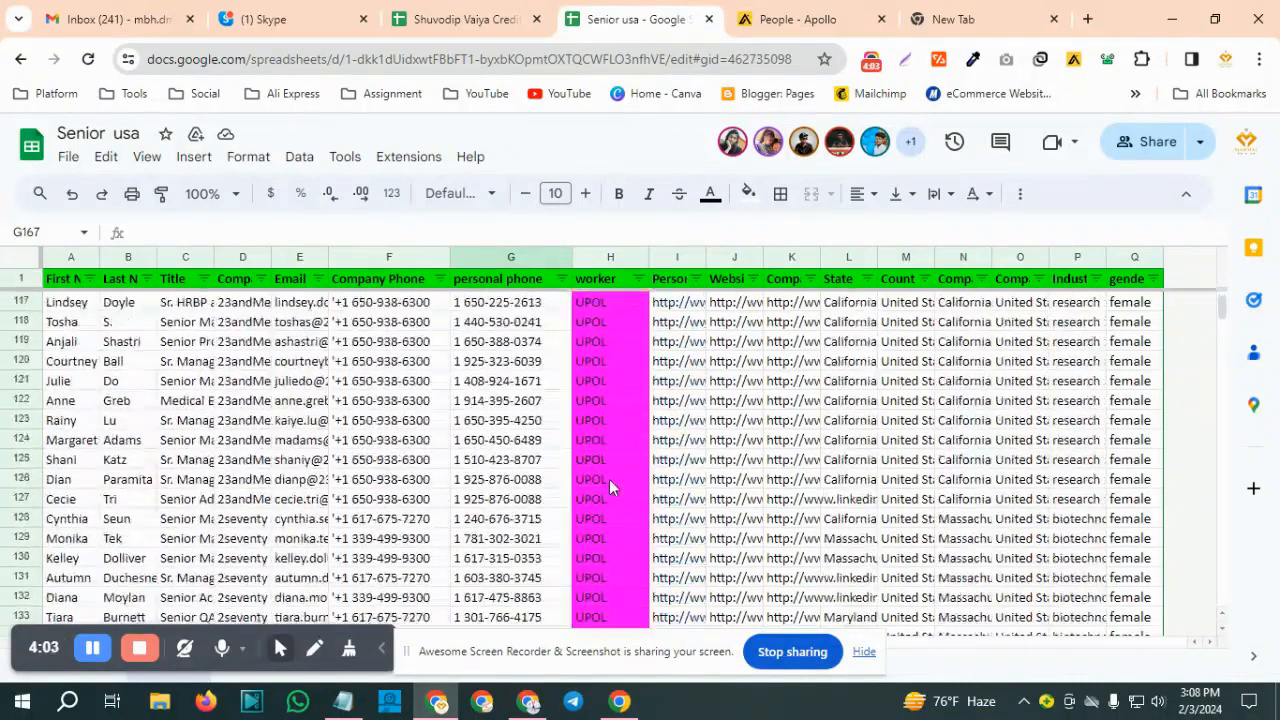
scroll(610, 480, down, 14)
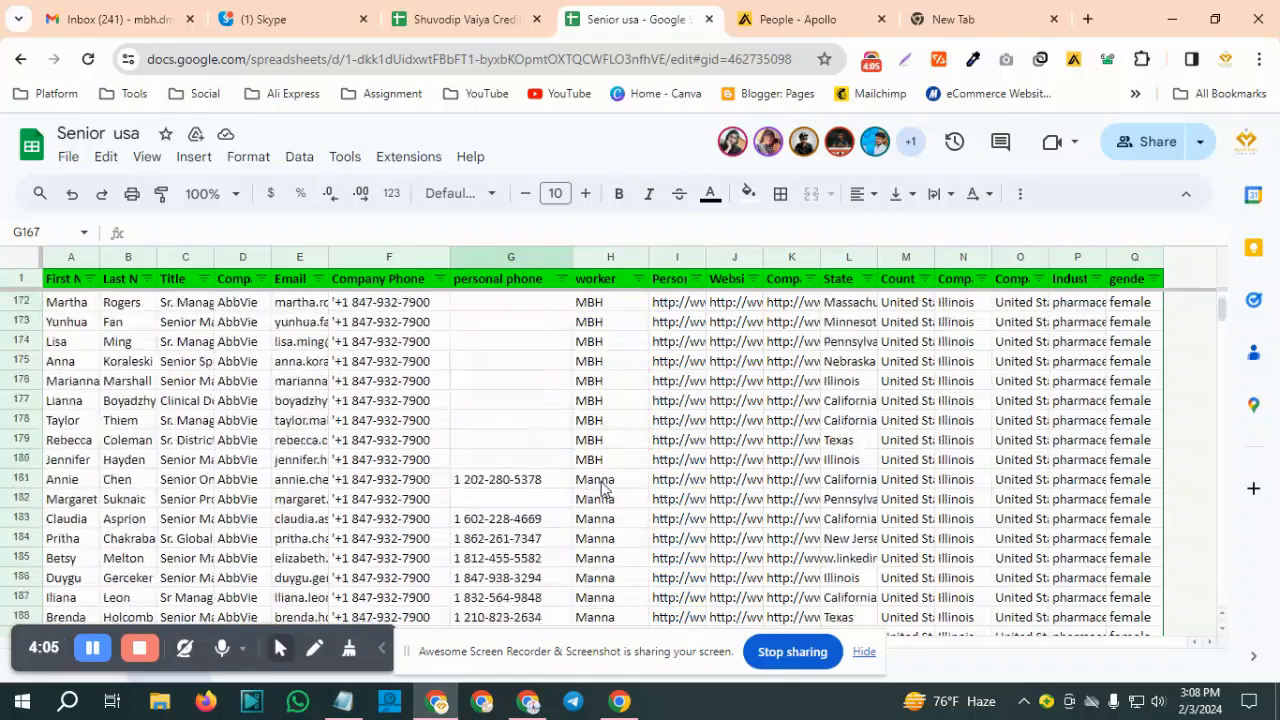
scroll(605, 480, down, 9)
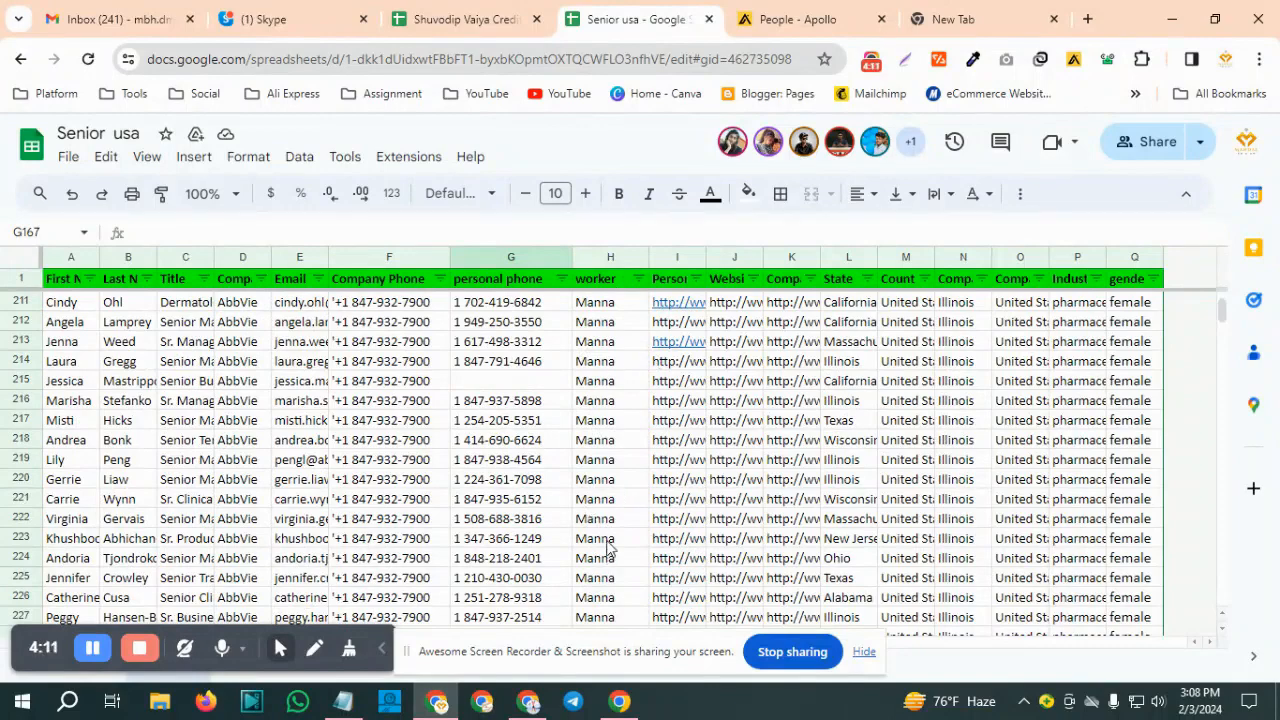
scroll(607, 545, down, 15)
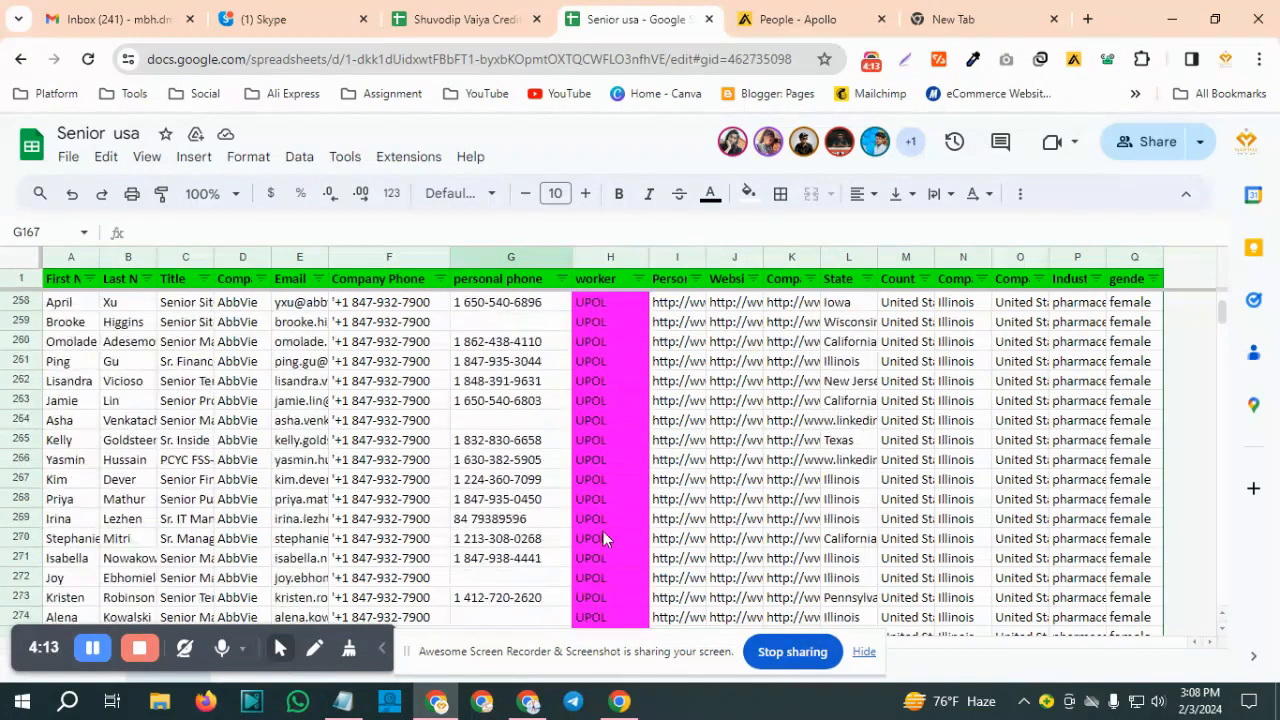
scroll(603, 540, down, 8)
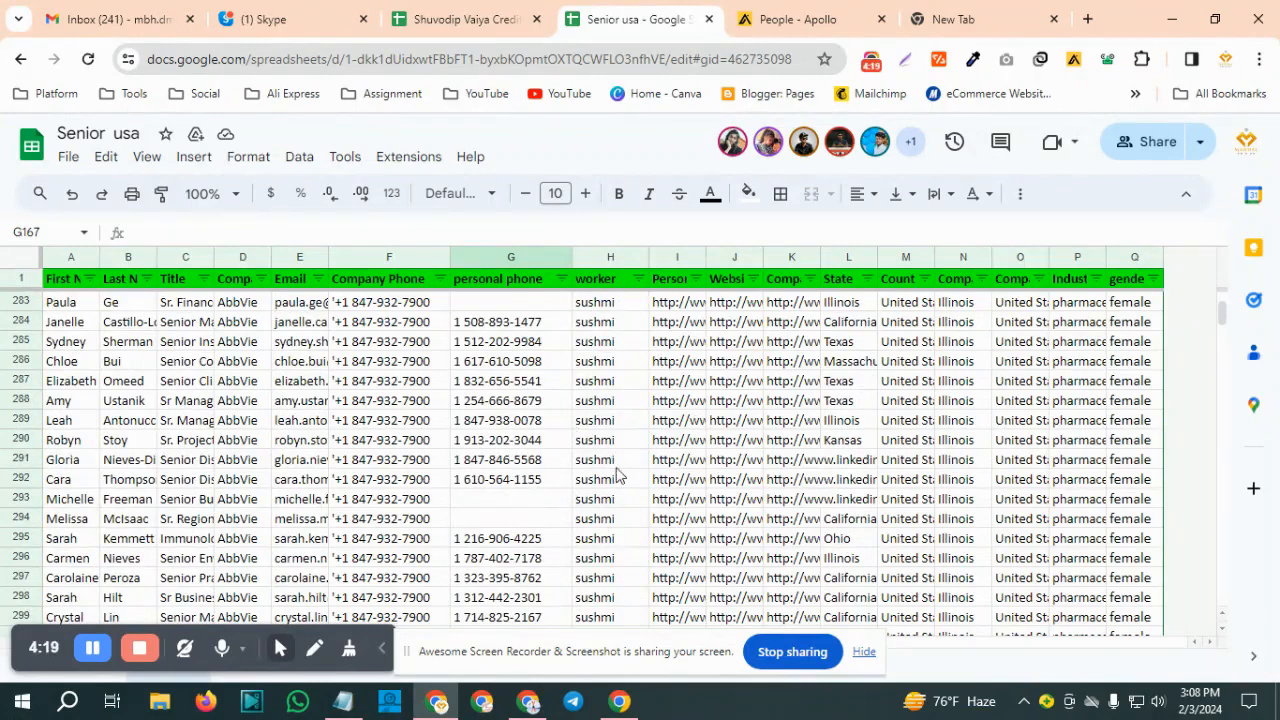
scroll(551, 491, up, 10)
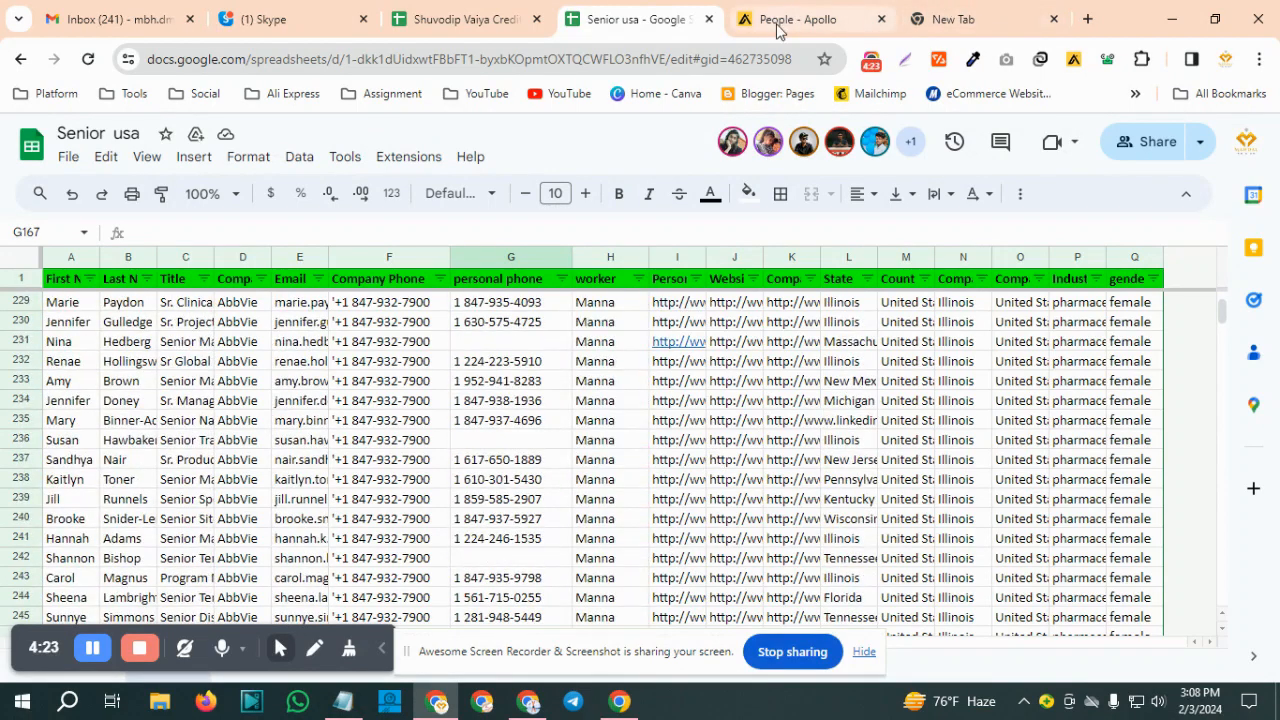
Check the Stromy Lead Worker Team chat in Skype, and return to the Apollo people search
click(286, 22)
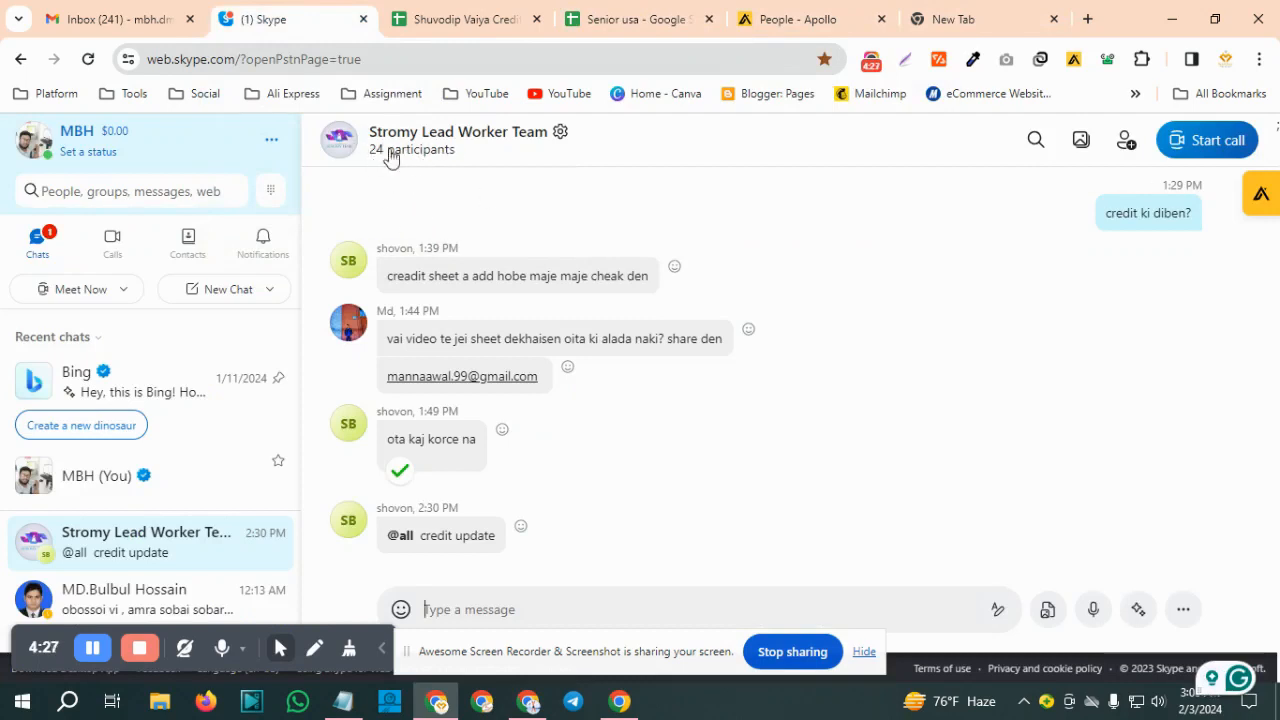
click(785, 22)
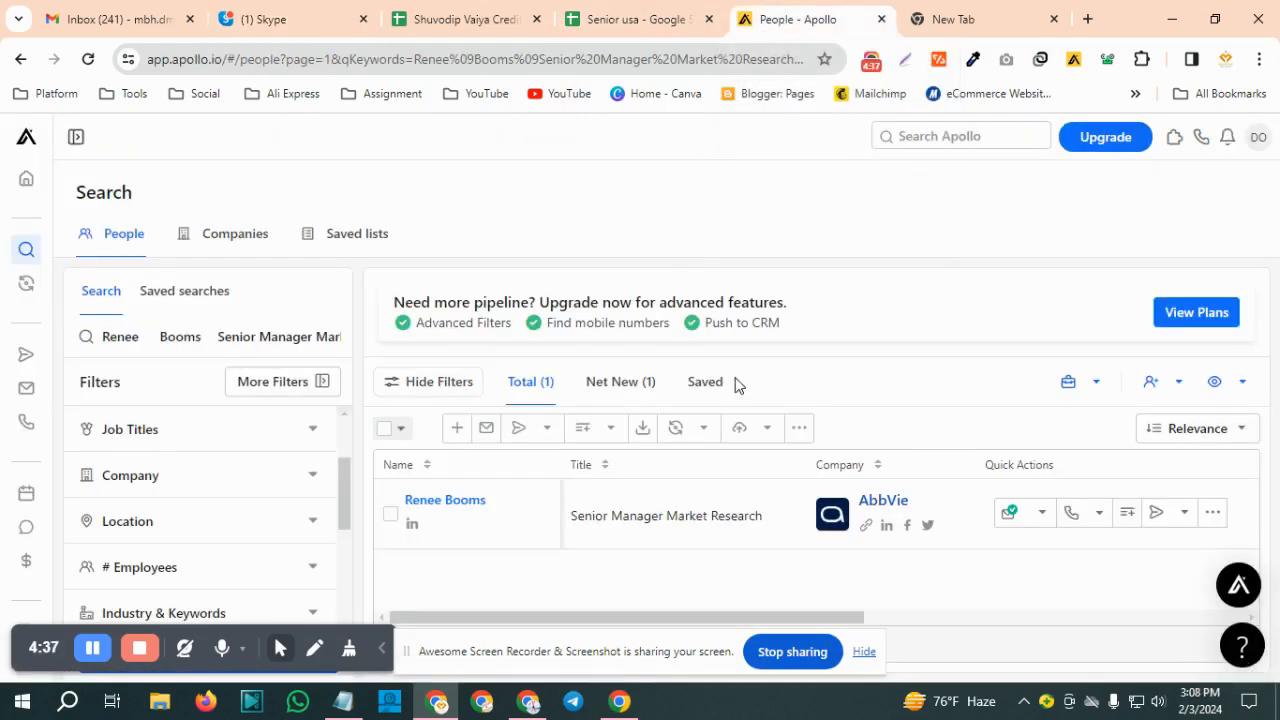